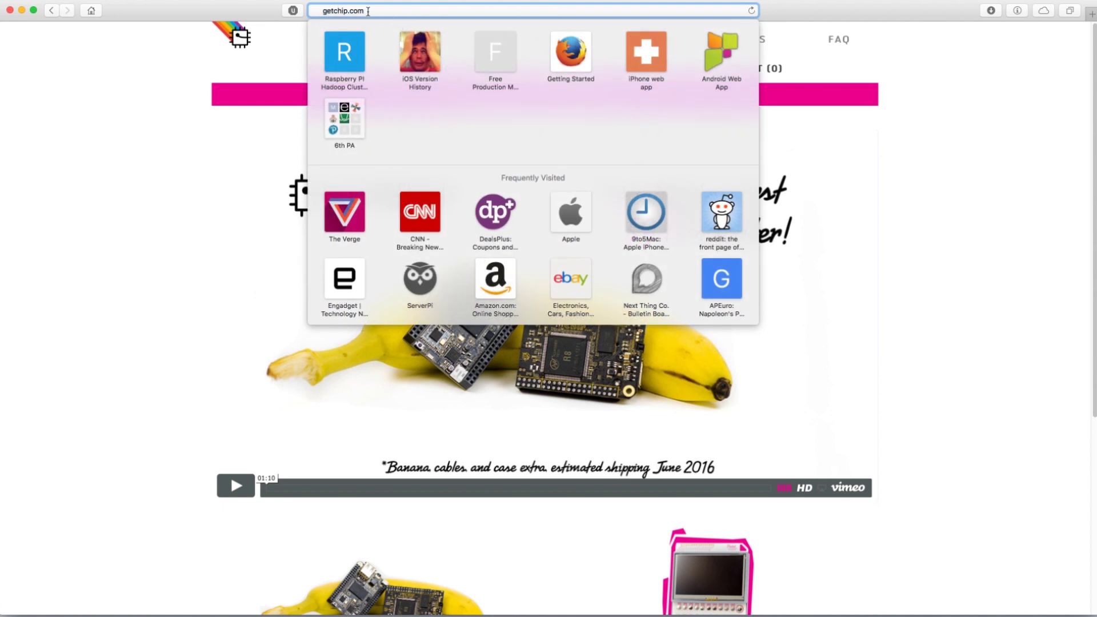
Step: Open the C.H.I.P. product page on getchip.com and add the $9 pre-order to the cart
{"action": "left_click_drag", "start_coordinate": [368, 12], "coordinate": [324, 12]}
{"action": "left_click", "coordinate": [170, 157]}
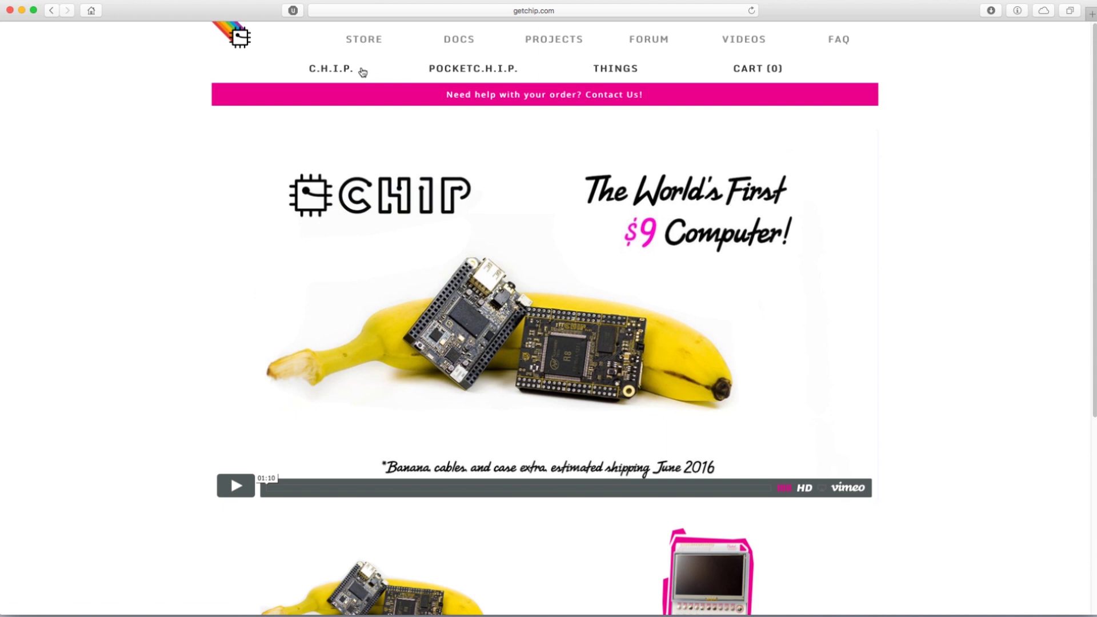
{"action": "left_click", "coordinate": [336, 68]}
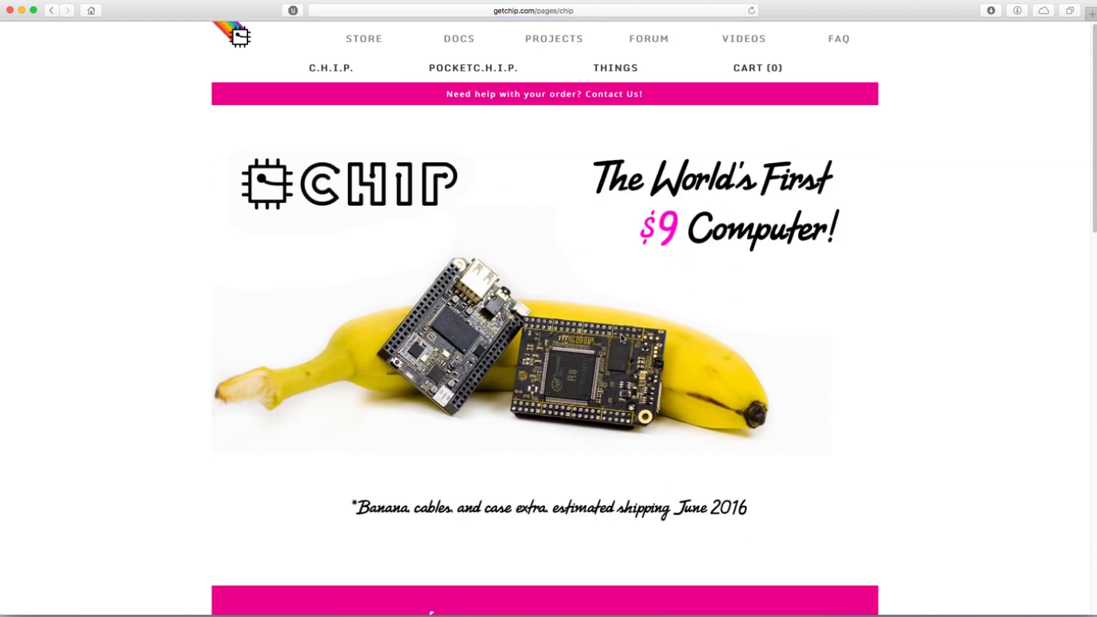
{"action": "scroll", "coordinate": [622, 338], "scroll_direction": "down", "scroll_amount": 1}
{"action": "scroll", "coordinate": [543, 358], "scroll_direction": "down", "scroll_amount": 5}
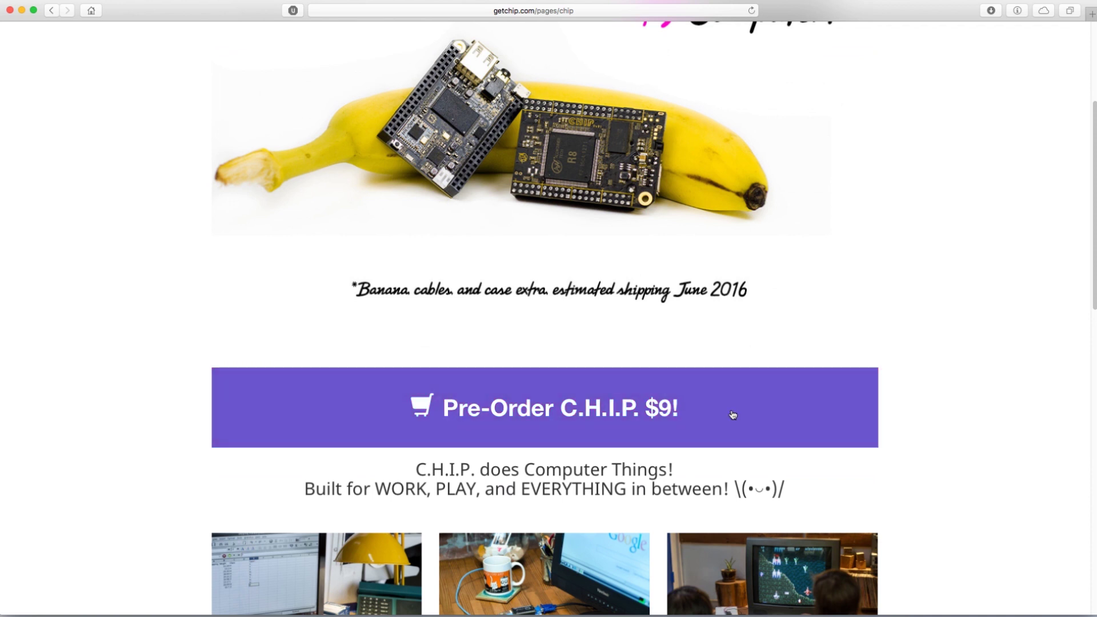
{"action": "left_click_drag", "start_coordinate": [733, 416], "coordinate": [915, 438]}
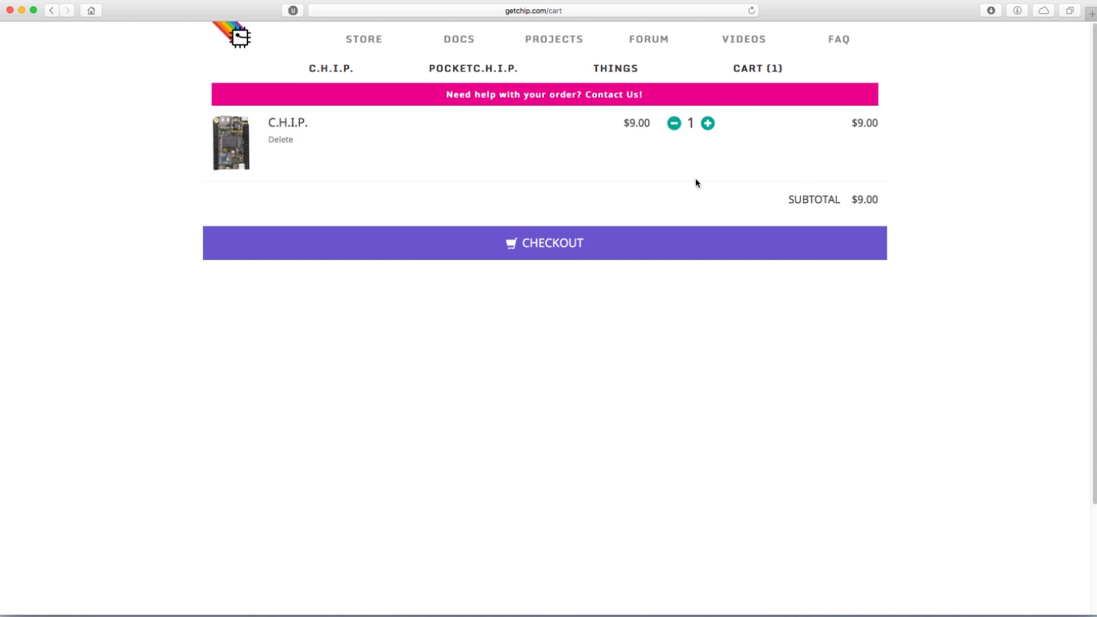
Step: Return to the C.H.I.P. product page and examine its hardware specs, including the processor
{"action": "left_click", "coordinate": [54, 10]}
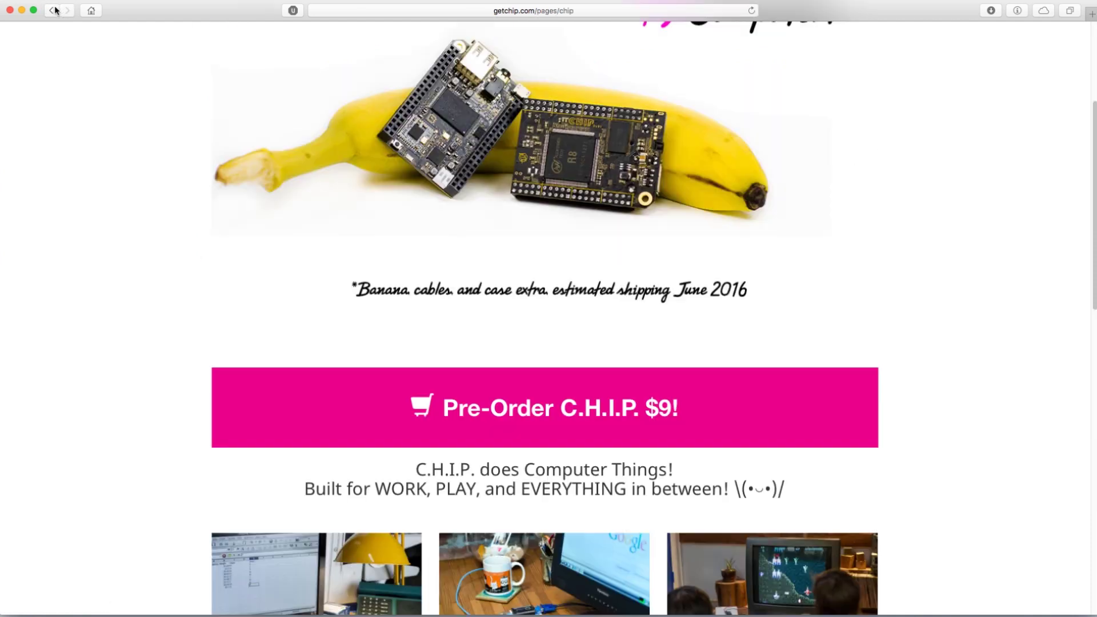
{"action": "scroll", "coordinate": [371, 203], "scroll_direction": "down", "scroll_amount": 10}
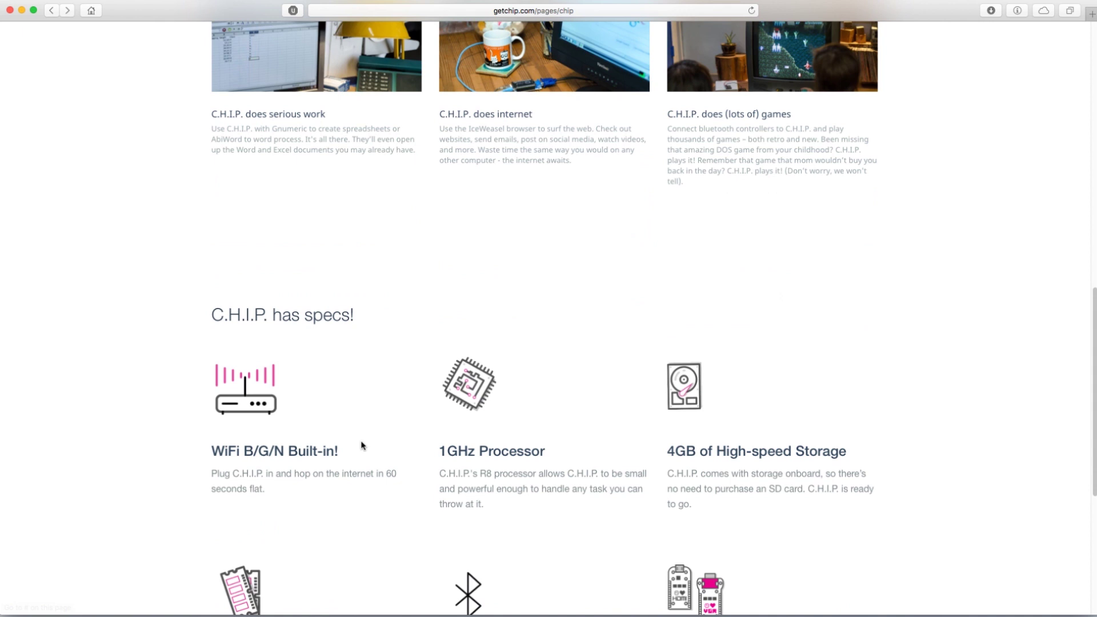
{"action": "left_click_drag", "start_coordinate": [558, 455], "coordinate": [438, 461]}
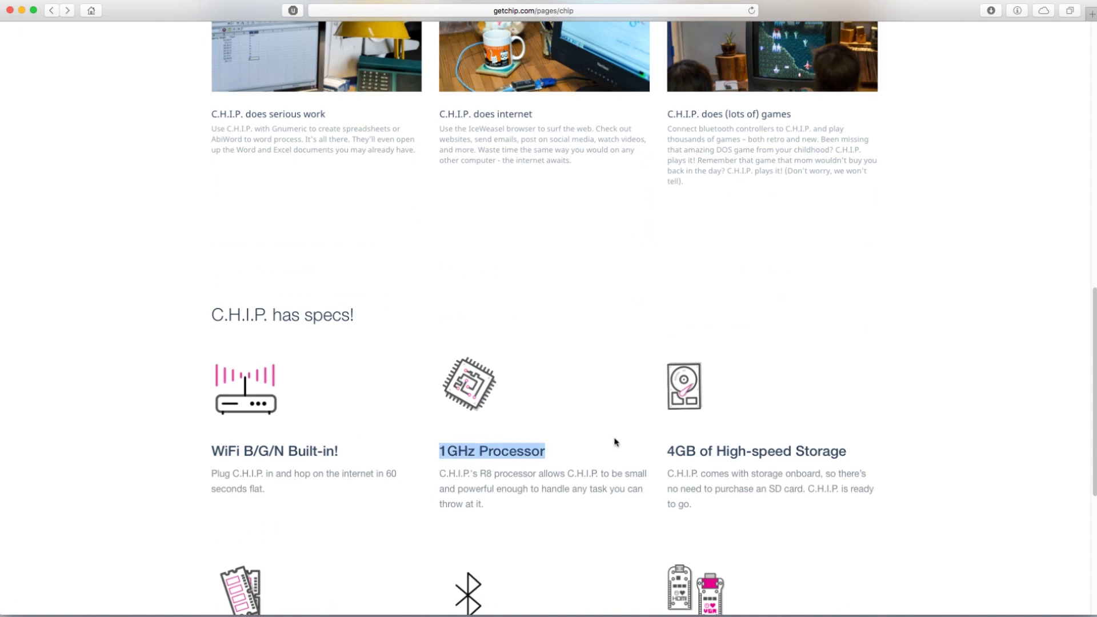
{"action": "scroll", "coordinate": [644, 400], "scroll_direction": "down", "scroll_amount": 5}
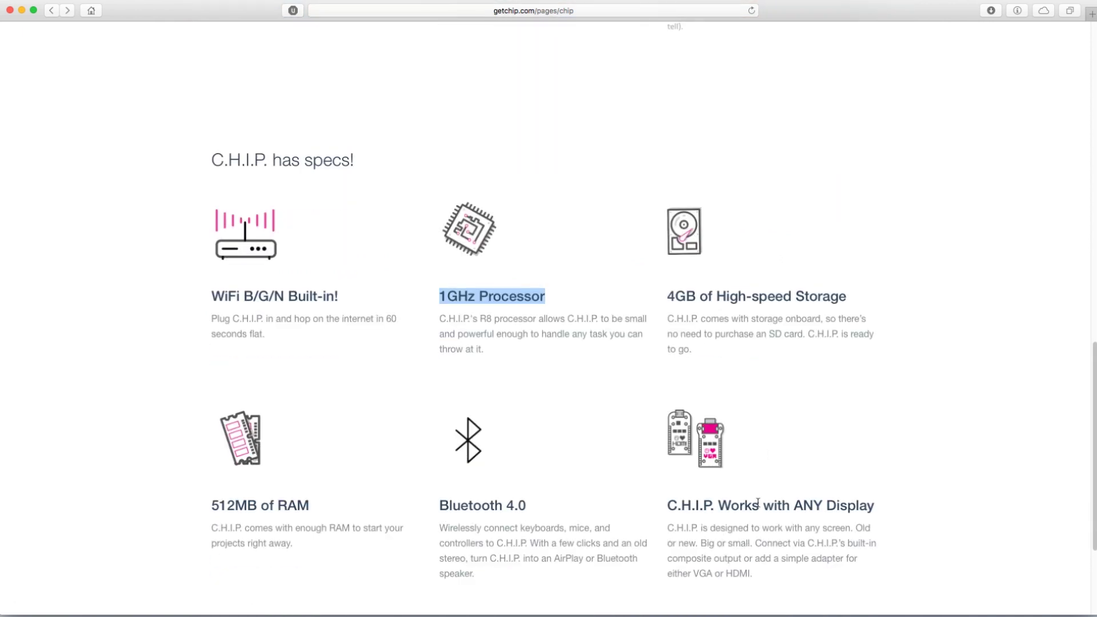
{"action": "scroll", "coordinate": [289, 468], "scroll_direction": "down", "scroll_amount": 5}
{"action": "scroll", "coordinate": [697, 392], "scroll_direction": "up", "scroll_amount": 8}
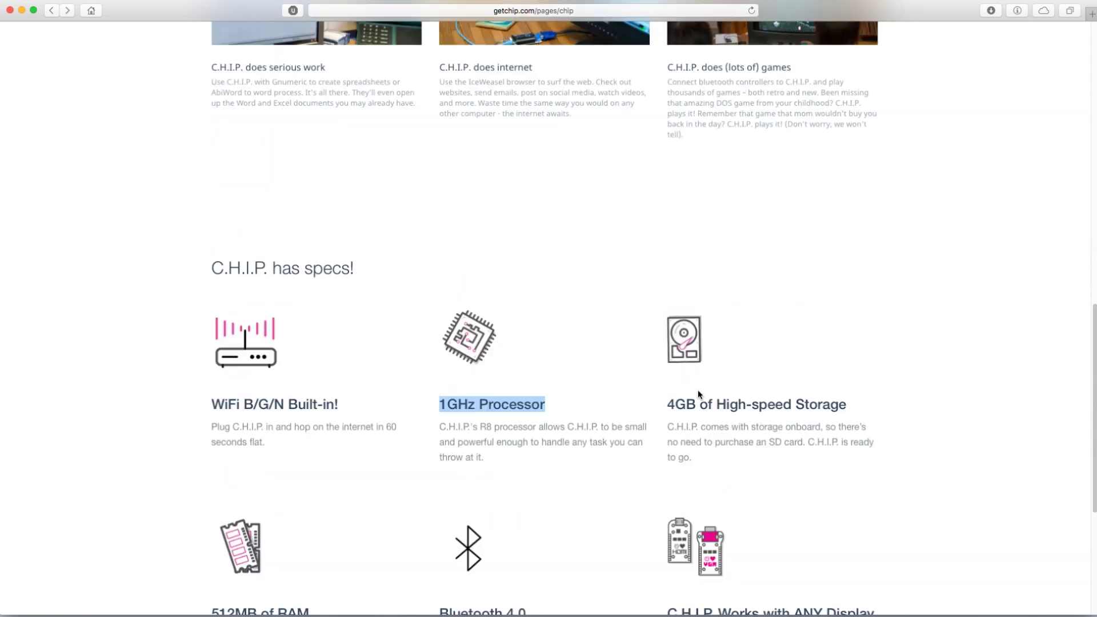
{"action": "scroll", "coordinate": [698, 390], "scroll_direction": "up", "scroll_amount": 10}
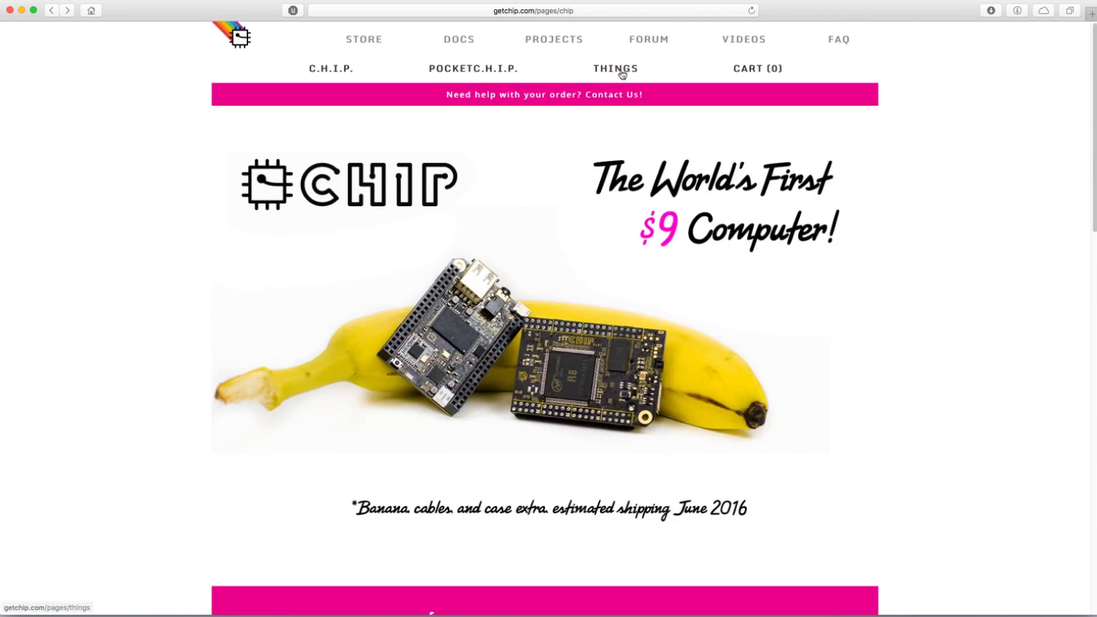
Step: Add one HDMI Adapter from the Things accessories to the cart and look over the other accessories offered
{"action": "left_click", "coordinate": [622, 73]}
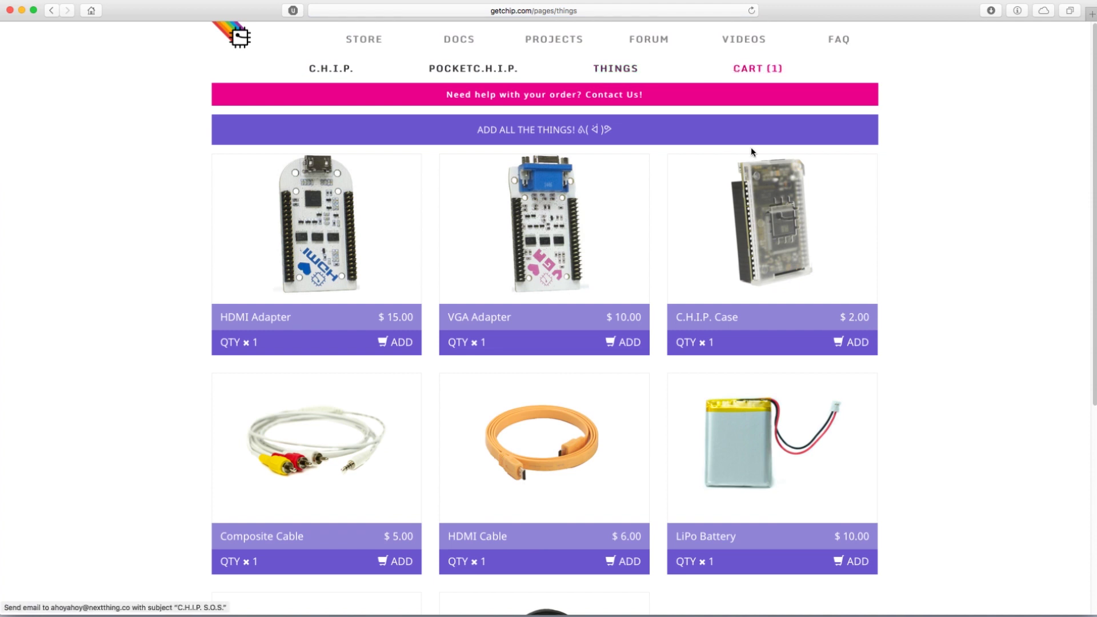
{"action": "left_click", "coordinate": [402, 342]}
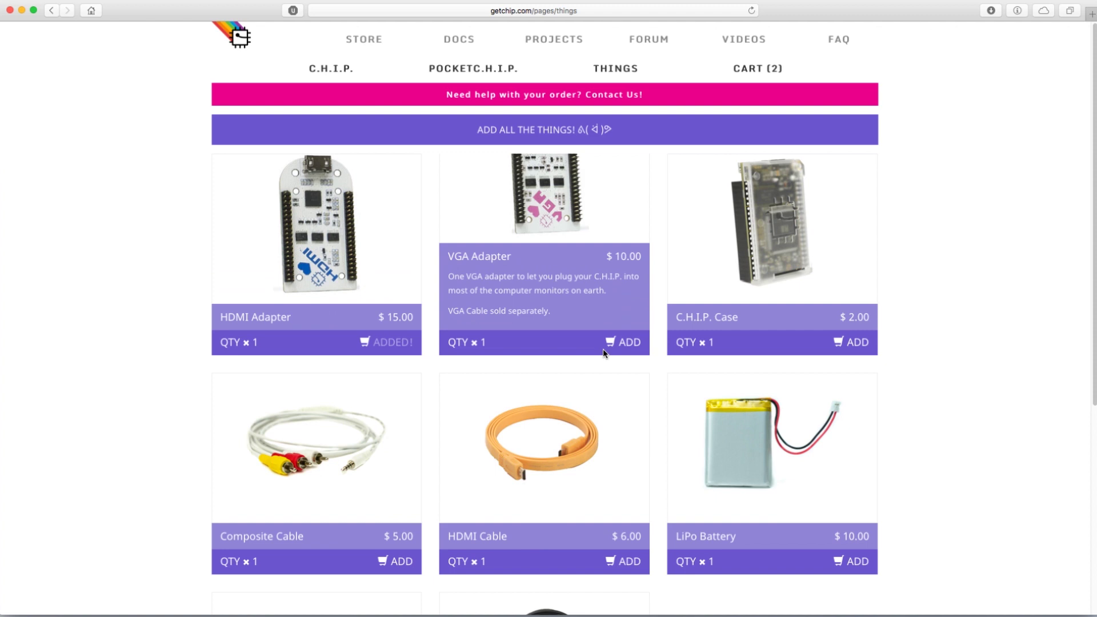
{"action": "scroll", "coordinate": [988, 320], "scroll_direction": "down", "scroll_amount": 3}
{"action": "scroll", "coordinate": [988, 320], "scroll_direction": "down", "scroll_amount": 3}
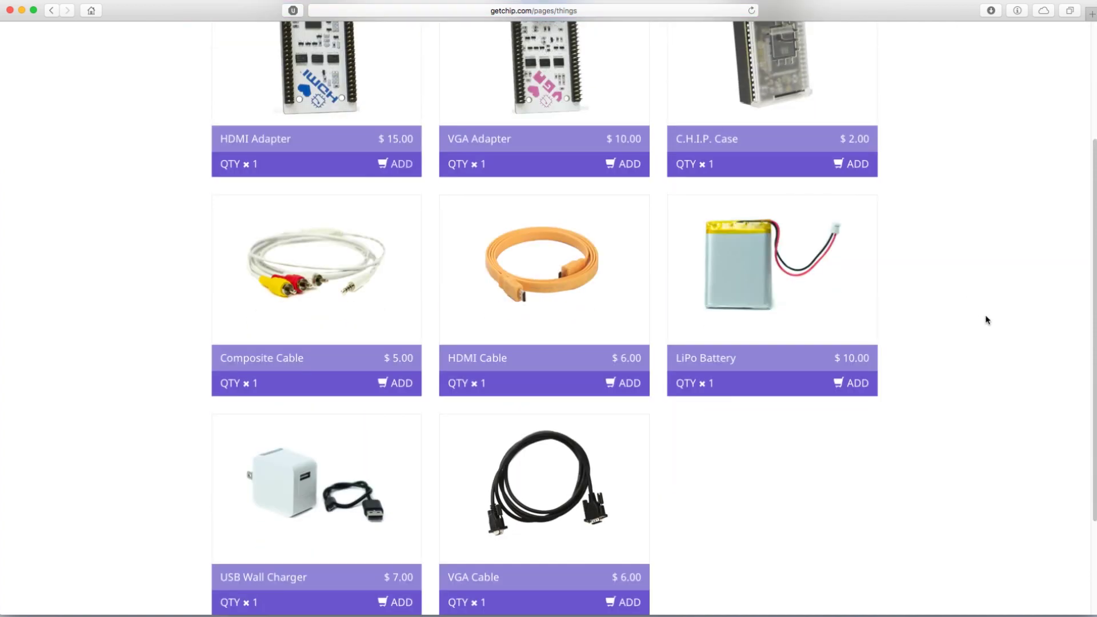
{"action": "scroll", "coordinate": [987, 320], "scroll_direction": "down", "scroll_amount": 5}
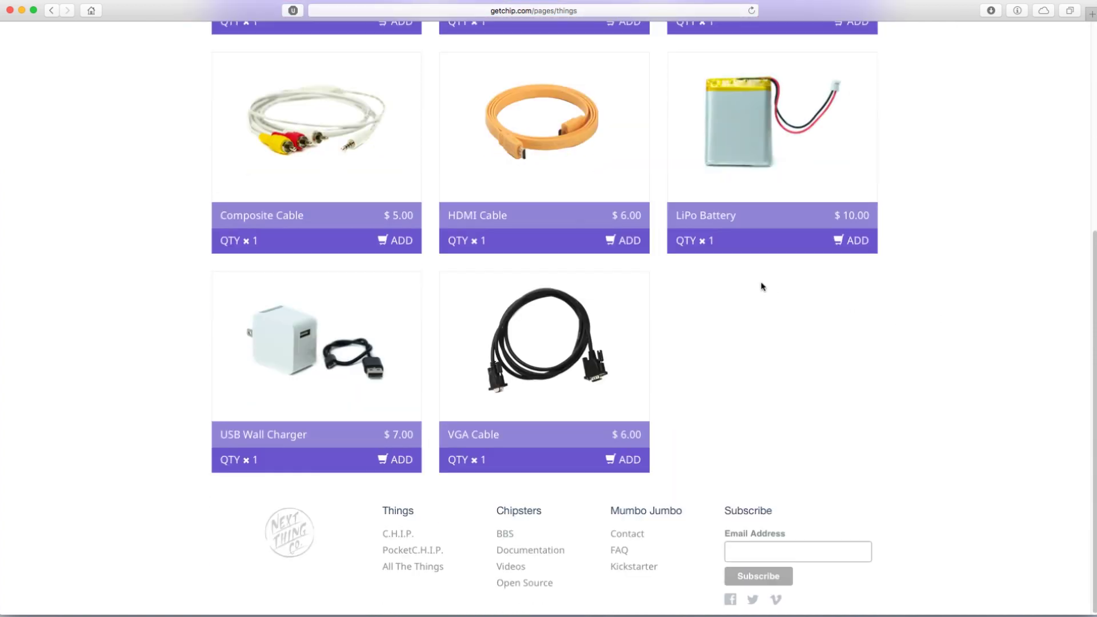
{"action": "scroll", "coordinate": [762, 287], "scroll_direction": "up", "scroll_amount": 10}
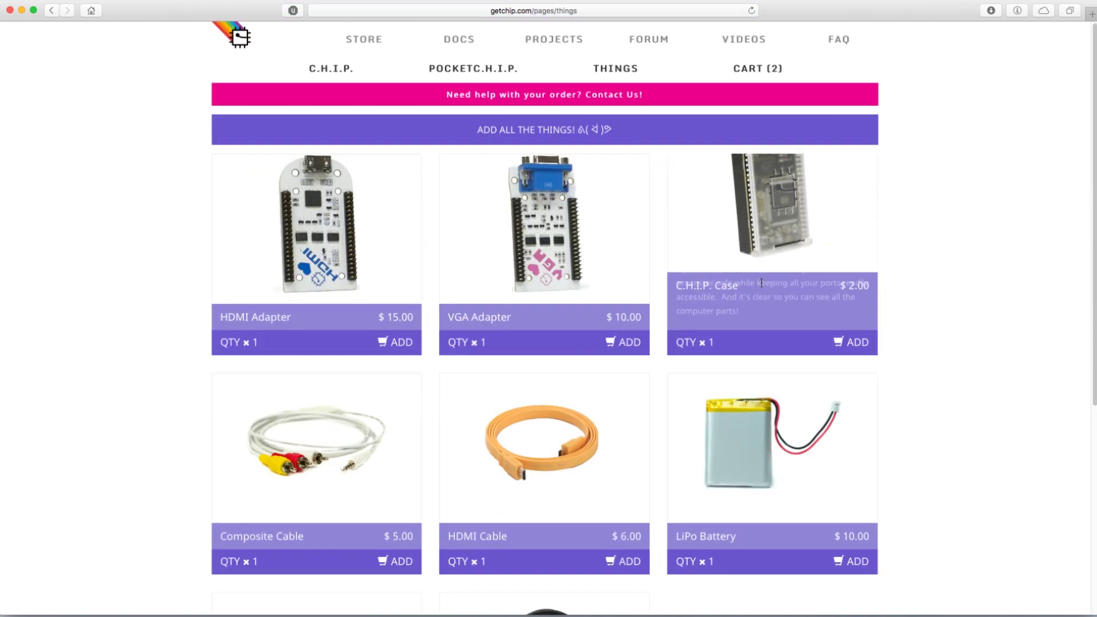
Step: Open the cart and review the prices of the HDMI Adapter and C.H.I.P. and the subtotal
{"action": "left_click", "coordinate": [780, 73]}
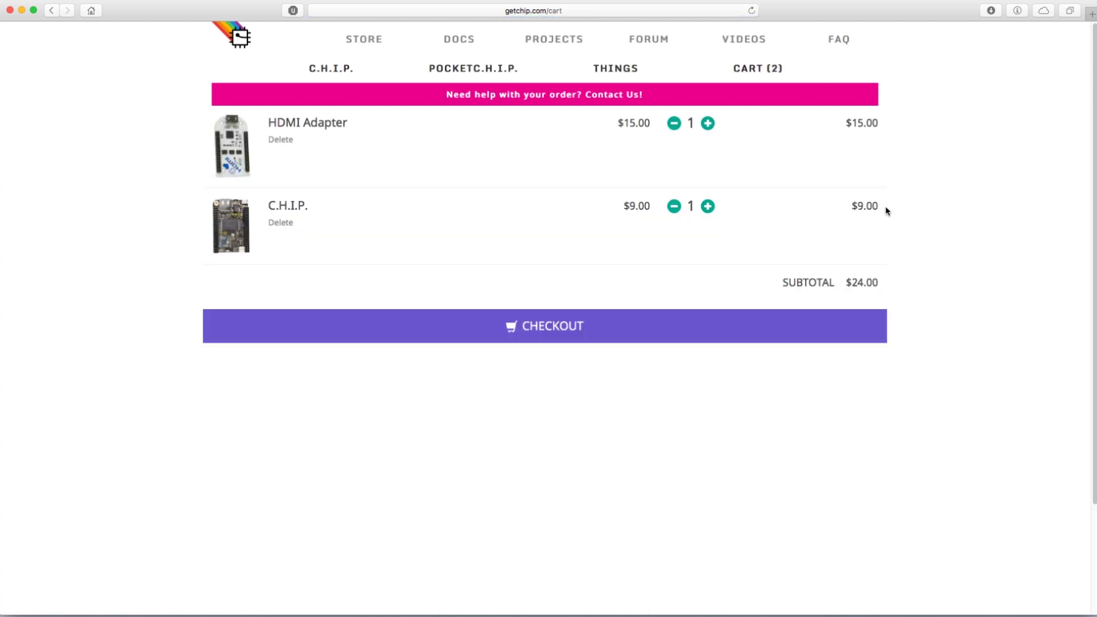
{"action": "left_click_drag", "start_coordinate": [887, 211], "coordinate": [840, 122]}
{"action": "left_click", "coordinate": [840, 125]}
{"action": "left_click_drag", "start_coordinate": [894, 263], "coordinate": [847, 280]}
{"action": "left_click", "coordinate": [817, 284]}
{"action": "left_click", "coordinate": [847, 280]}
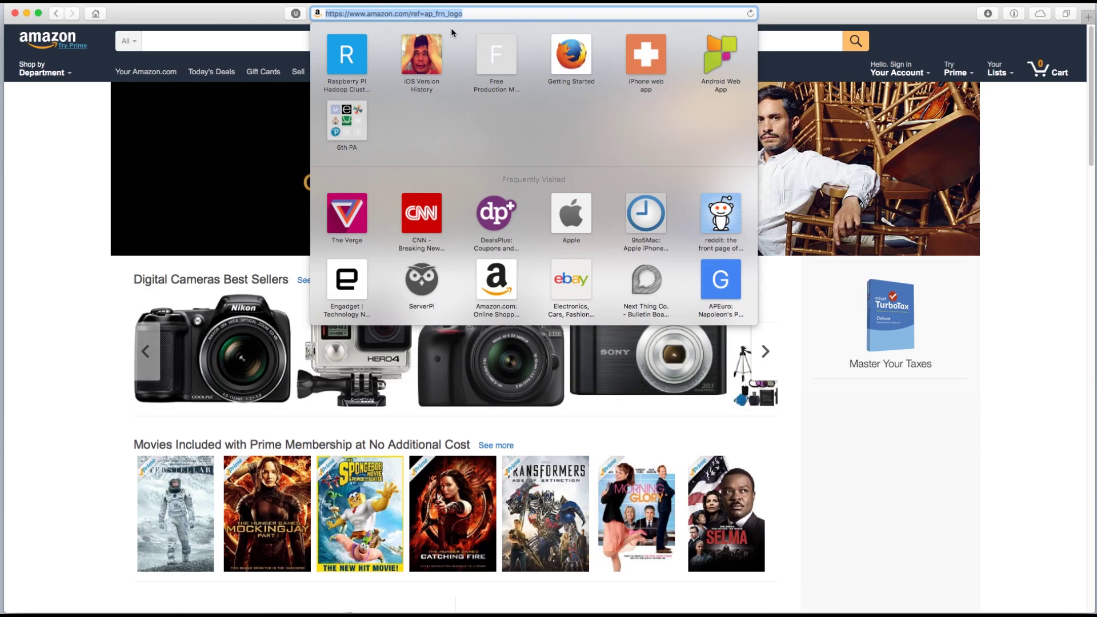
Step: Search Amazon for "raspberry pi zero" and look through the listed products and prices
{"action": "left_click", "coordinate": [215, 34]}
{"action": "left_click", "coordinate": [201, 40]}
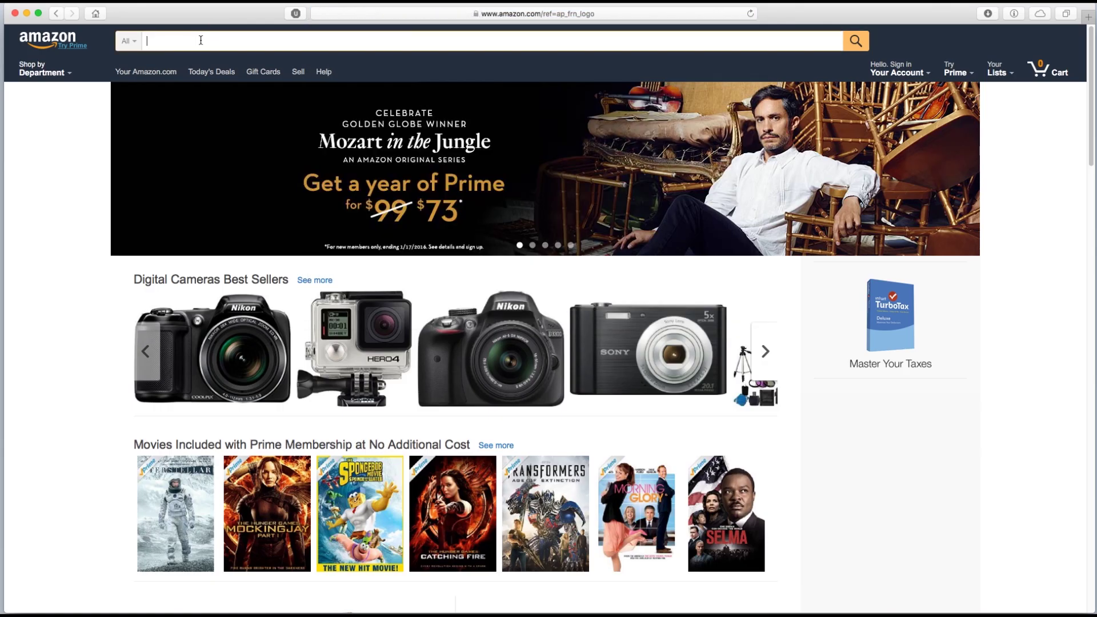
{"action": "type", "text": "raspberry p"}
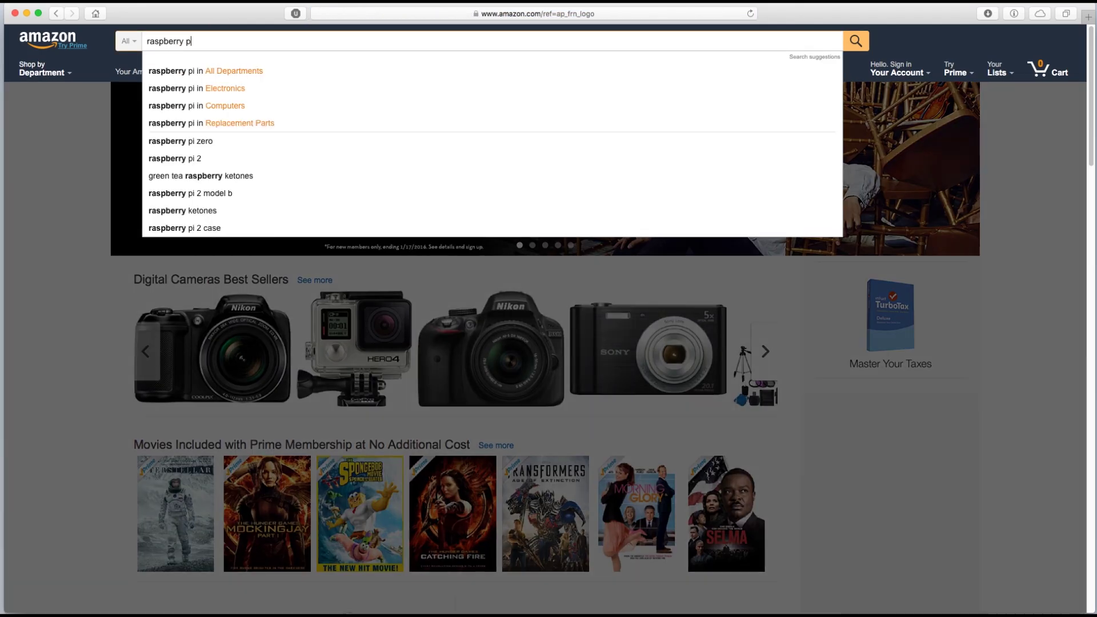
{"action": "type", "text": "i zero"}
{"action": "key", "text": "Return"}
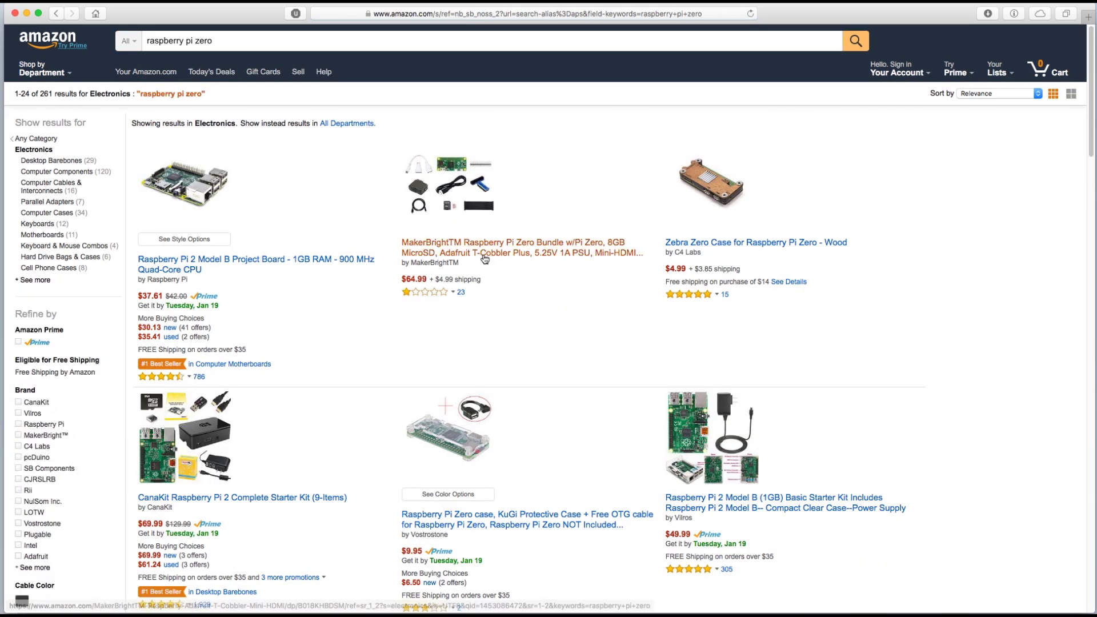
{"action": "scroll", "coordinate": [451, 326], "scroll_direction": "down", "scroll_amount": 5}
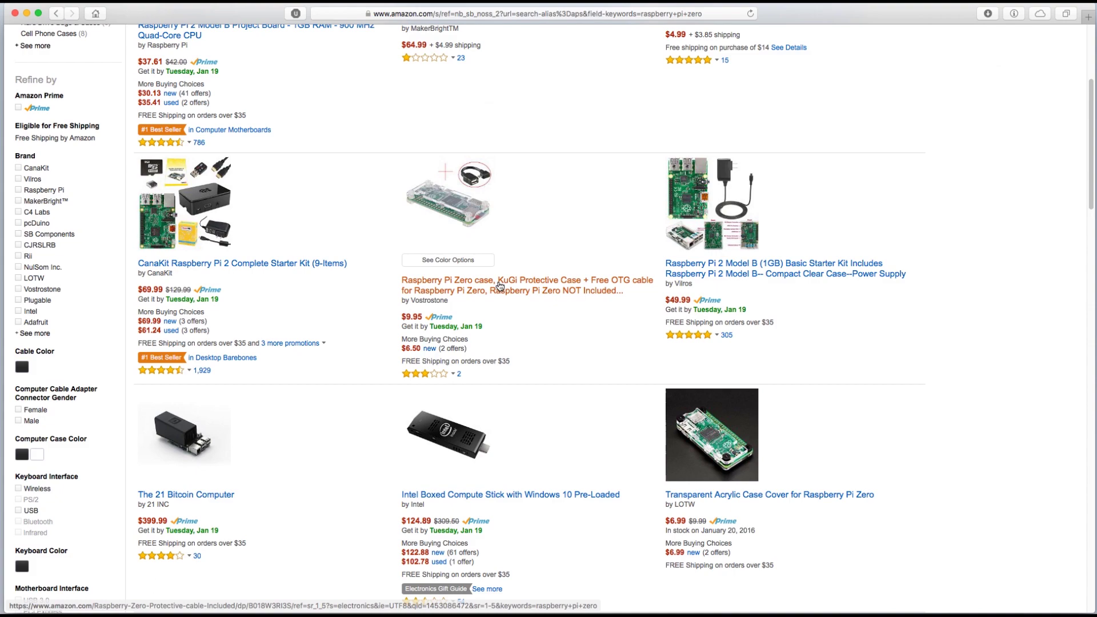
{"action": "scroll", "coordinate": [544, 318], "scroll_direction": "down", "scroll_amount": 20}
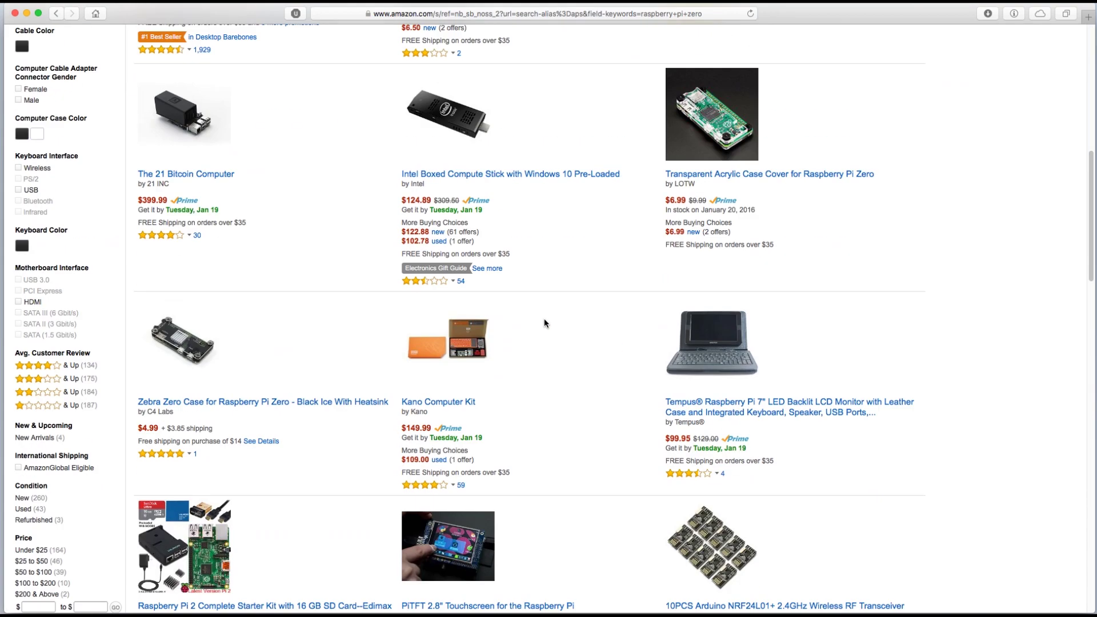
{"action": "scroll", "coordinate": [543, 317], "scroll_direction": "up", "scroll_amount": 20}
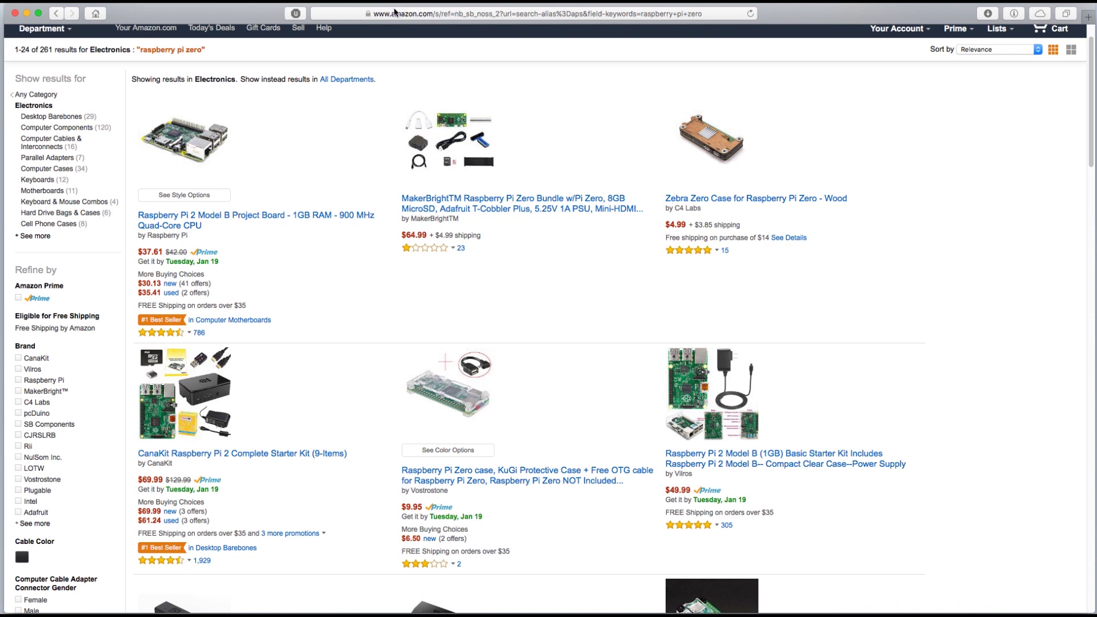
Step: Go to microcenter.com and search the store for "raspberry pi zero"
{"action": "left_click", "coordinate": [393, 13]}
{"action": "type", "text": "microcenter.com"}
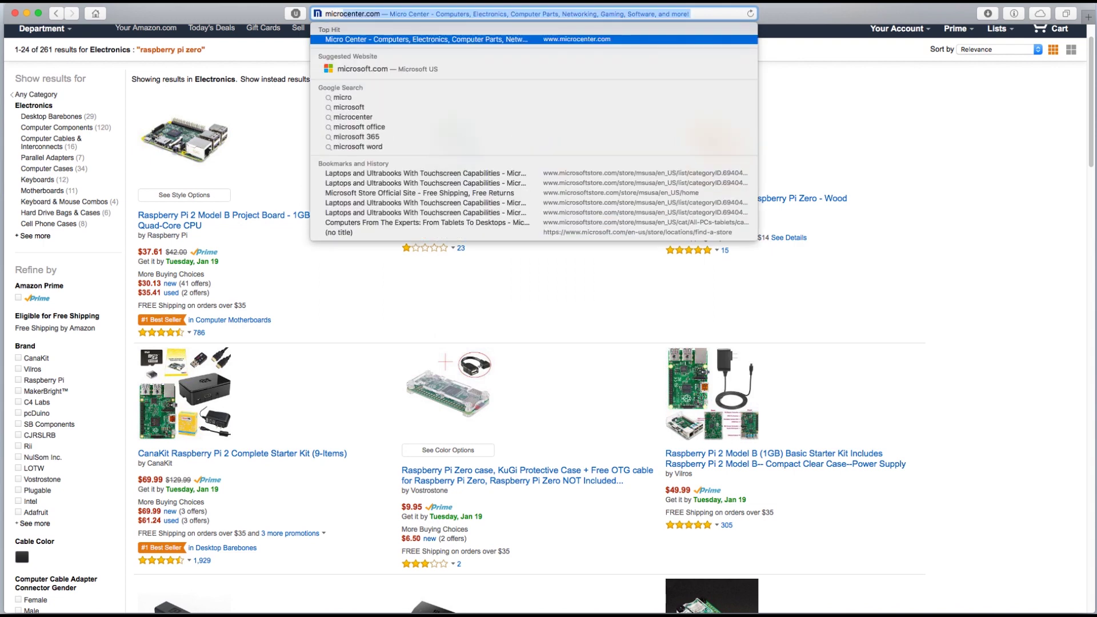
{"action": "key", "text": "Return"}
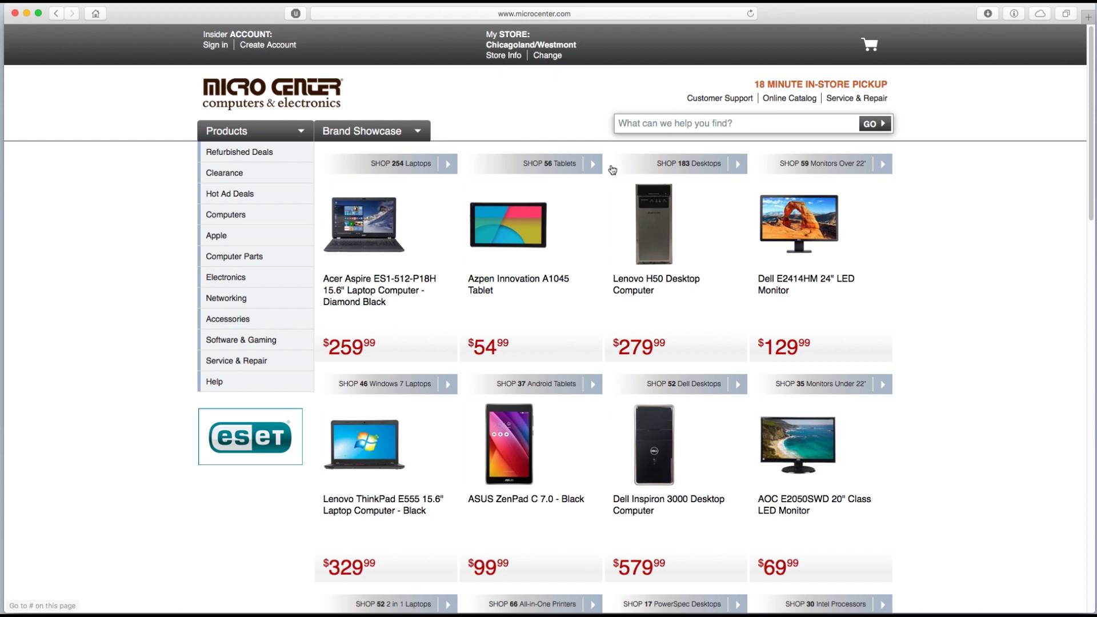
{"action": "left_click", "coordinate": [633, 124]}
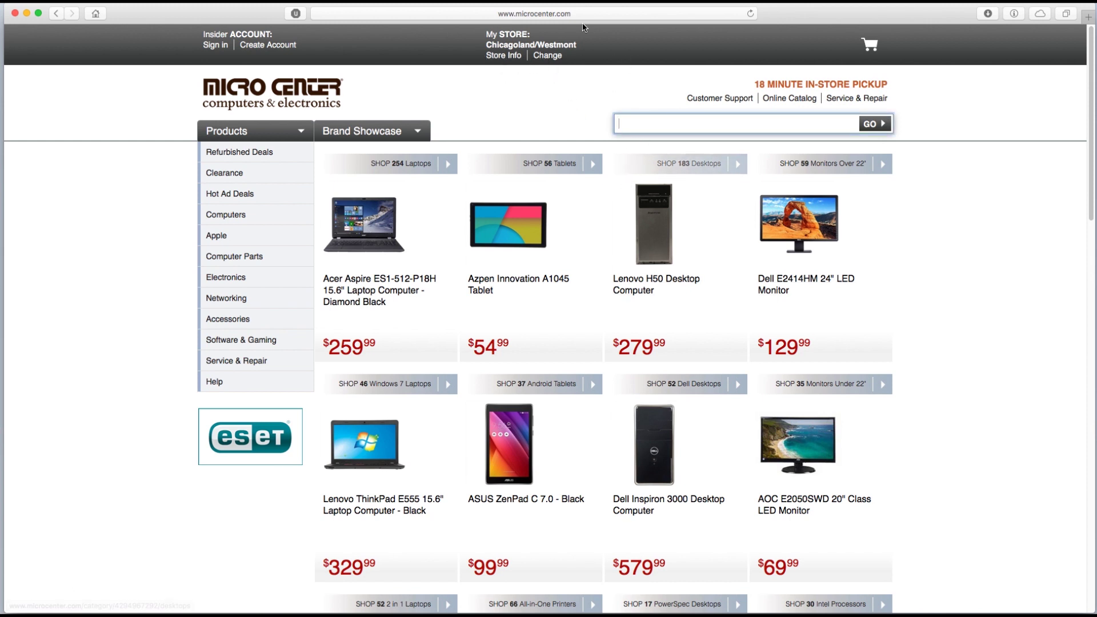
{"action": "type", "text": "ras"}
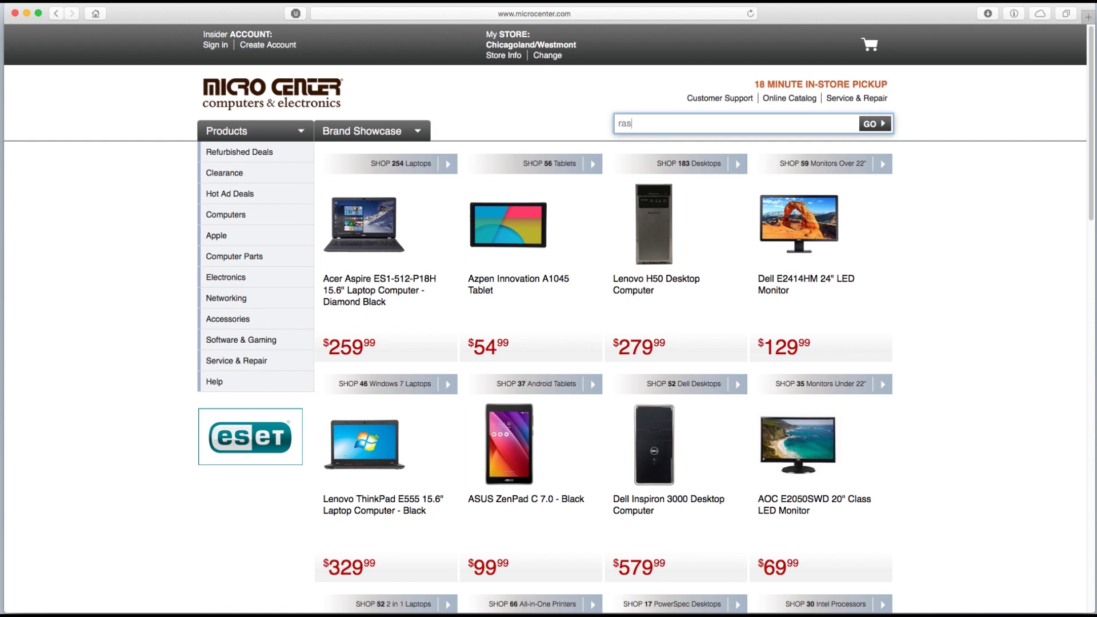
{"action": "type", "text": "pberry pi zero"}
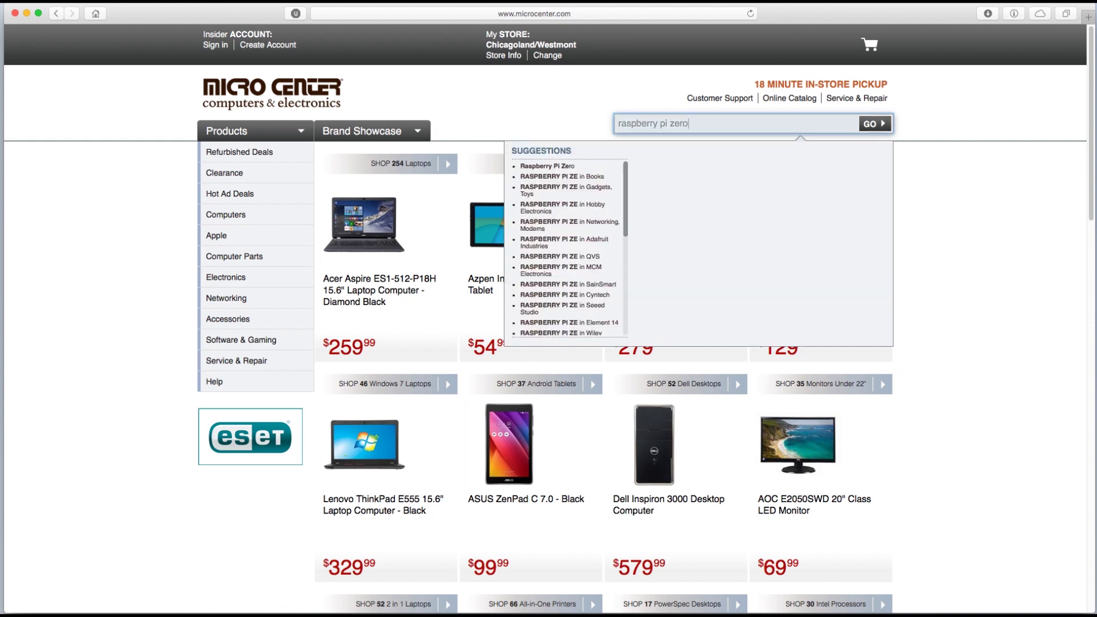
{"action": "key", "text": "Return"}
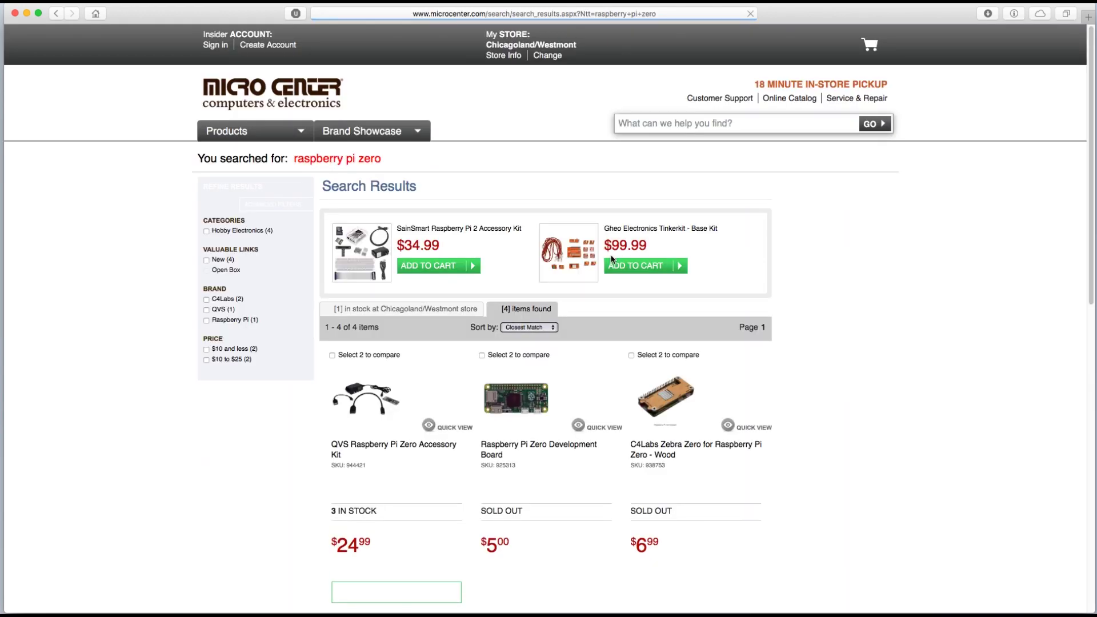
Step: Open the Raspberry Pi Zero Development Board product and check its price and availability
{"action": "left_click", "coordinate": [514, 448]}
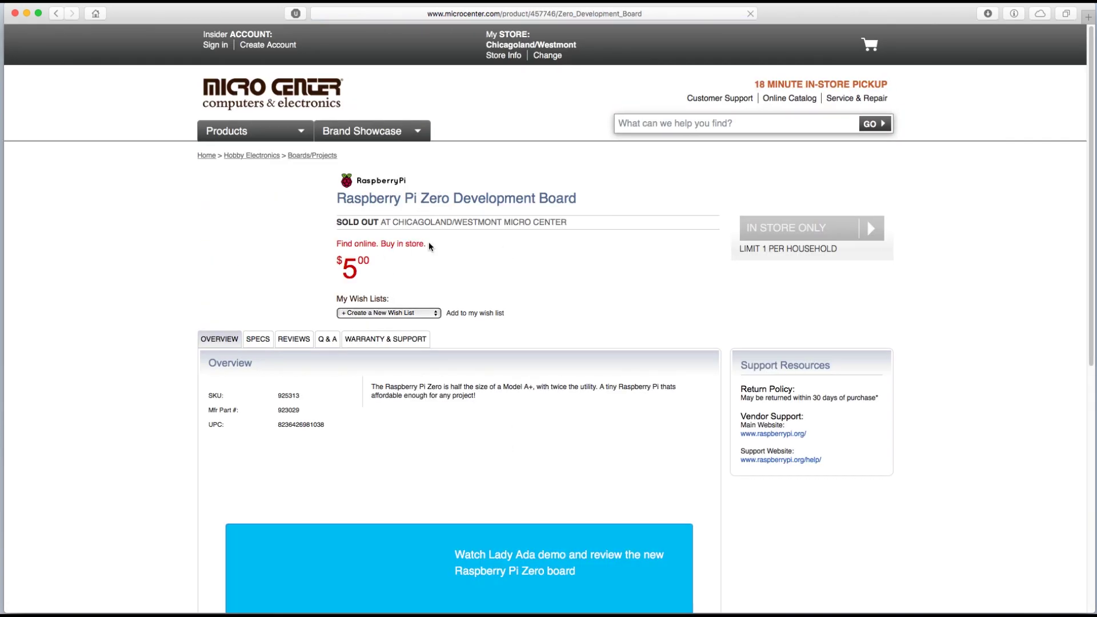
{"action": "scroll", "coordinate": [472, 270], "scroll_direction": "down", "scroll_amount": 5}
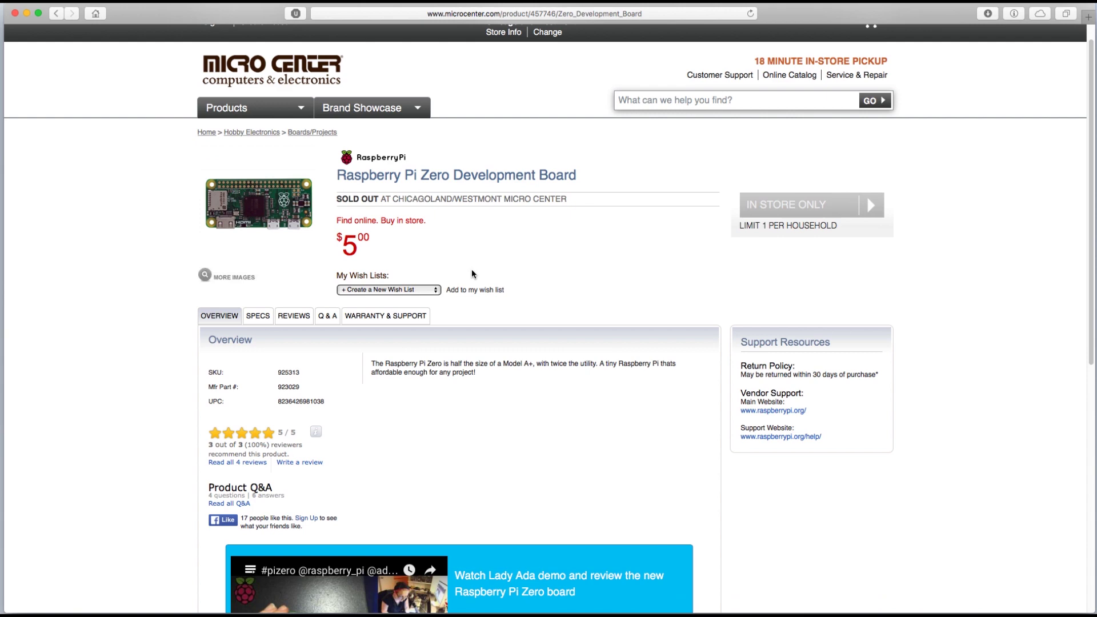
{"action": "scroll", "coordinate": [417, 298], "scroll_direction": "down", "scroll_amount": 5}
{"action": "scroll", "coordinate": [417, 299], "scroll_direction": "up", "scroll_amount": 10}
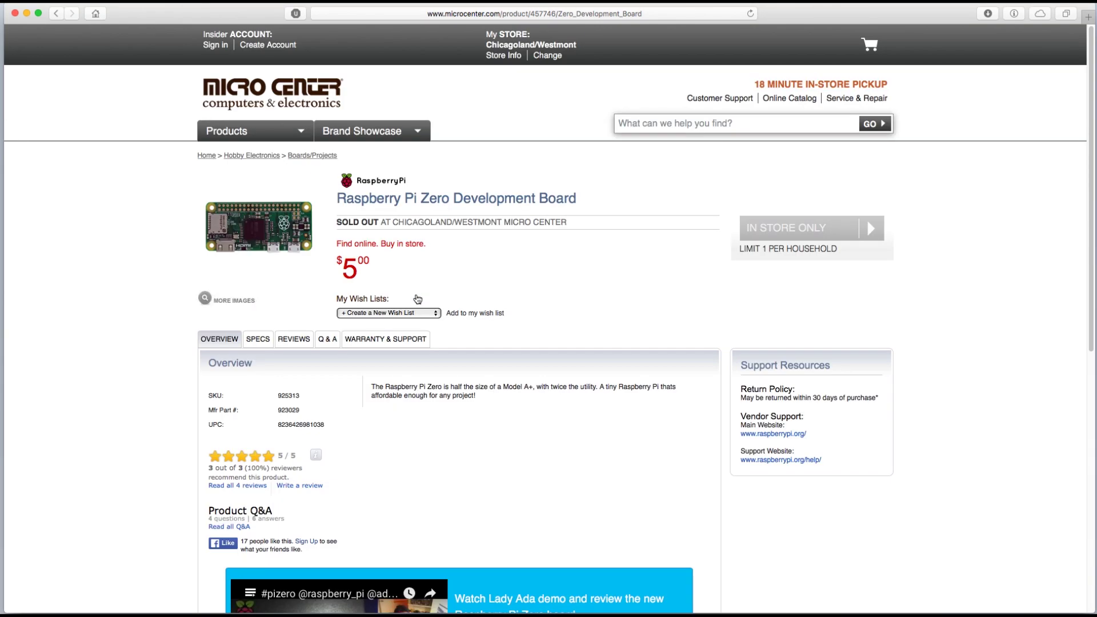
{"action": "left_click_drag", "start_coordinate": [343, 274], "coordinate": [401, 262]}
{"action": "left_click", "coordinate": [401, 262]}
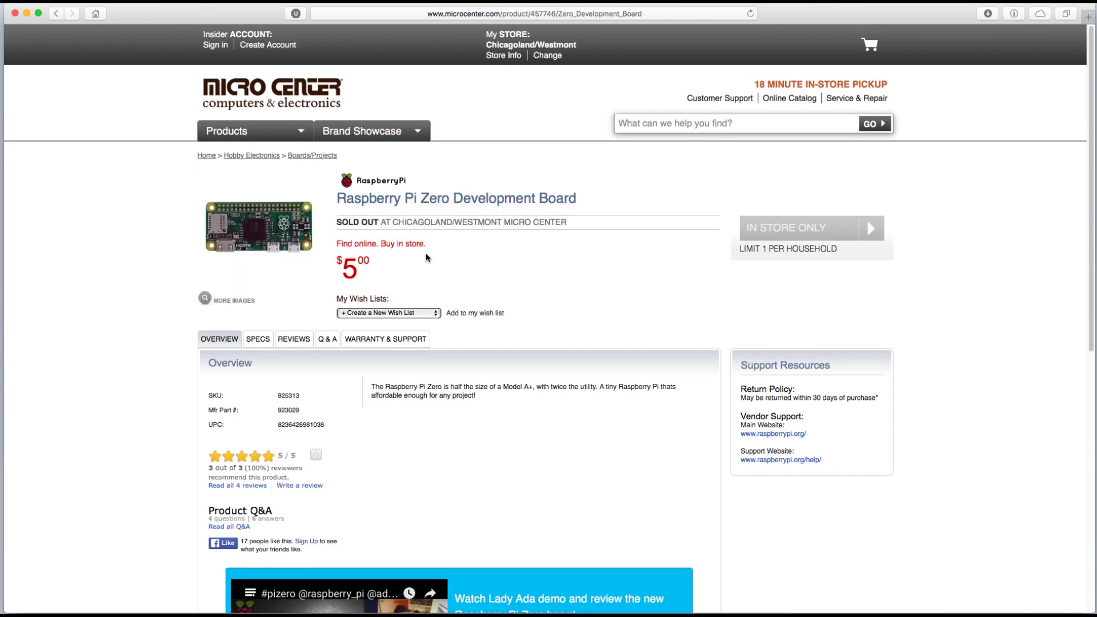
Step: Search Micro Center for a 16GB memory card and open the Samsung 16GB microSD Class 10 card with adapter
{"action": "left_click", "coordinate": [630, 130]}
{"action": "type", "text": "16G"}
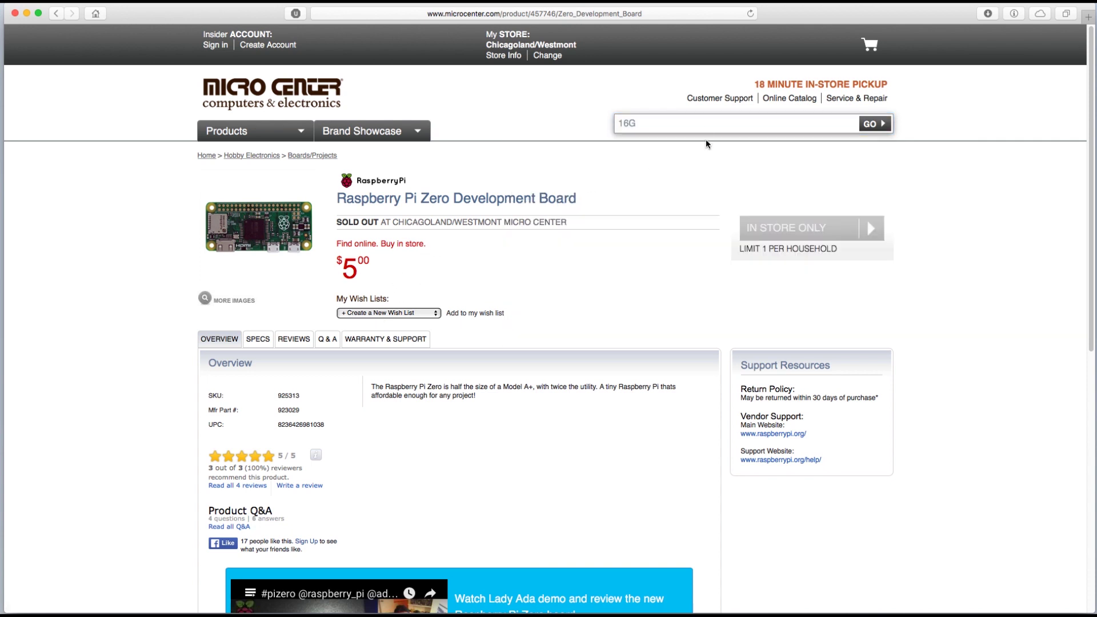
{"action": "key", "text": "Return"}
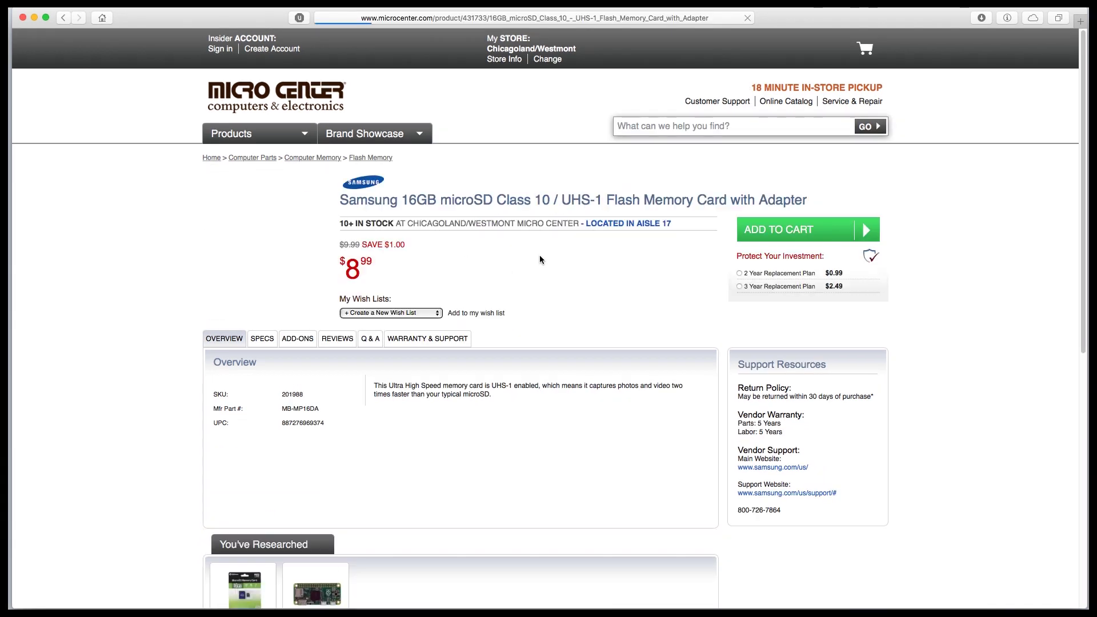
Step: Check the price of the Samsung 16GB microSD Class 10 card on its product page
{"action": "left_click_drag", "start_coordinate": [274, 272], "coordinate": [345, 263]}
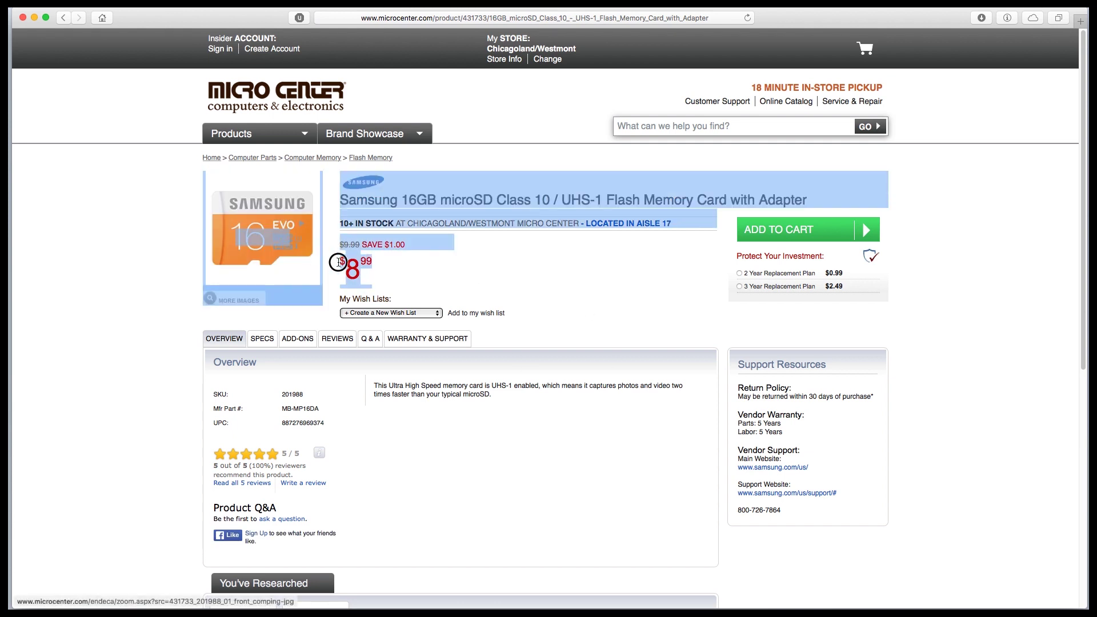
{"action": "left_click", "coordinate": [346, 263]}
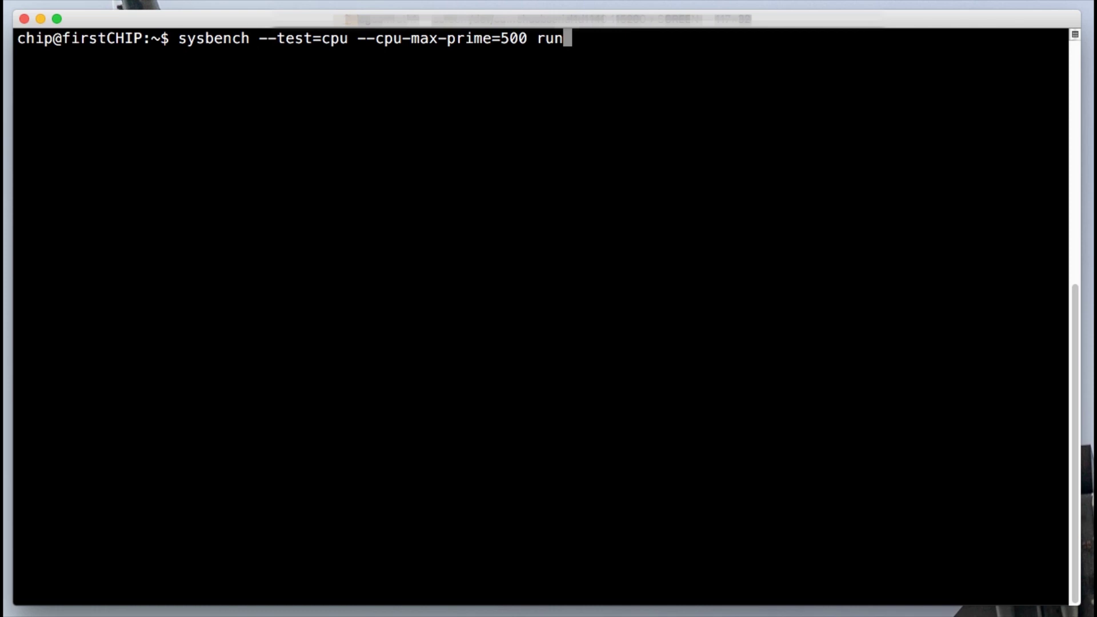
Step: Run the sysbench CPU test on the C.H.I.P. with --cpu-max-prime=500 and check its total time
{"action": "key", "text": "Return"}
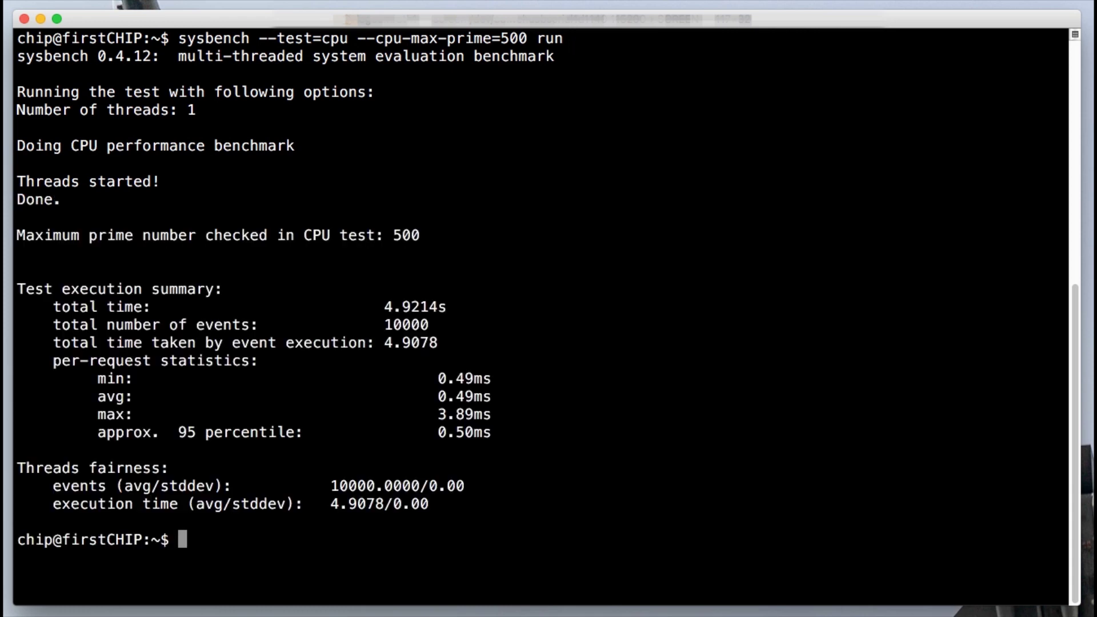
{"action": "left_click_drag", "start_coordinate": [384, 307], "coordinate": [455, 306]}
{"action": "left_click", "coordinate": [455, 307]}
Step: Run the sysbench CPU test on the C.H.I.P. with --cpu-max-prime=750 and check its total time
{"action": "key", "text": "Up"}
{"action": "key", "text": "Up"}
{"action": "key", "text": "Up"}
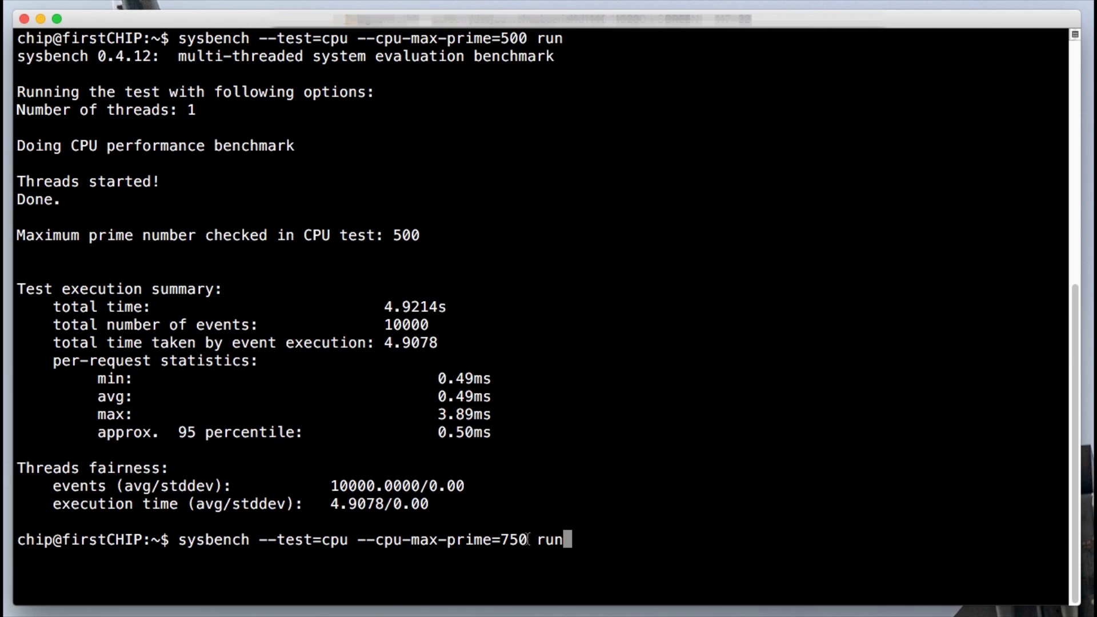
{"action": "left_click", "coordinate": [510, 539]}
{"action": "key", "text": "Return"}
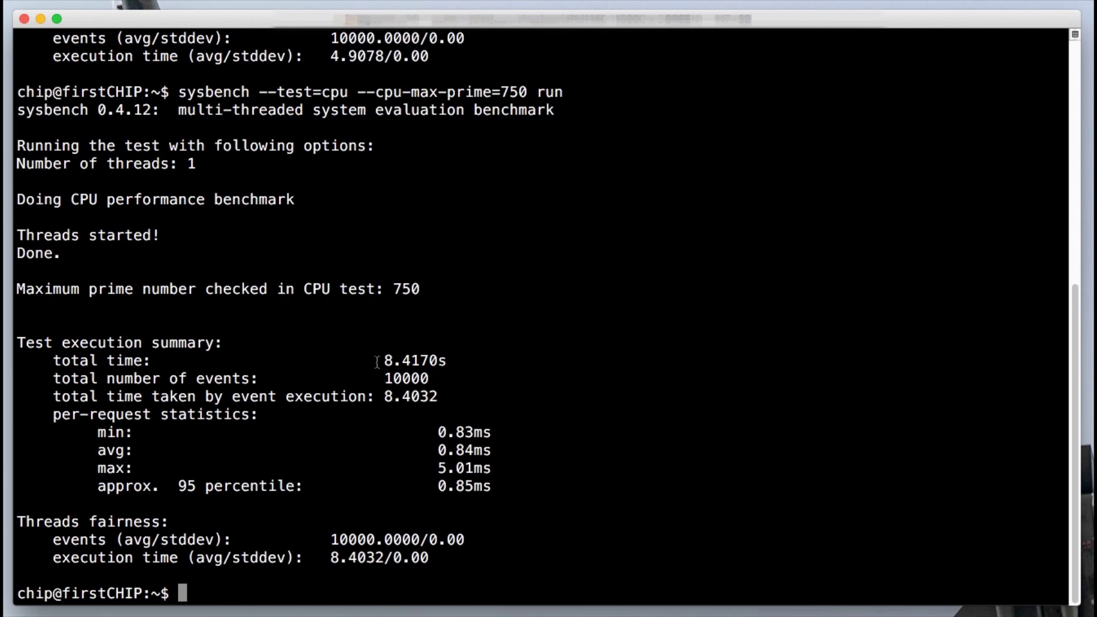
{"action": "mouse_move", "coordinate": [378, 362]}
{"action": "left_mouse_down"}
{"action": "mouse_move", "coordinate": [448, 359]}
{"action": "mouse_move", "coordinate": [382, 361]}
{"action": "left_mouse_up"}
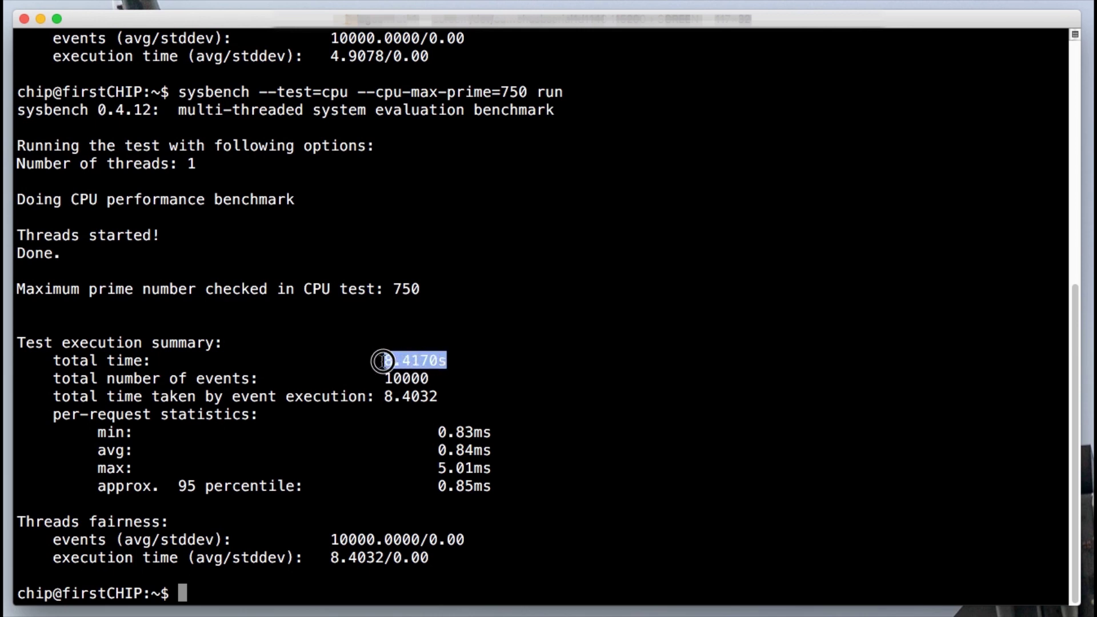
{"action": "left_click", "coordinate": [463, 360]}
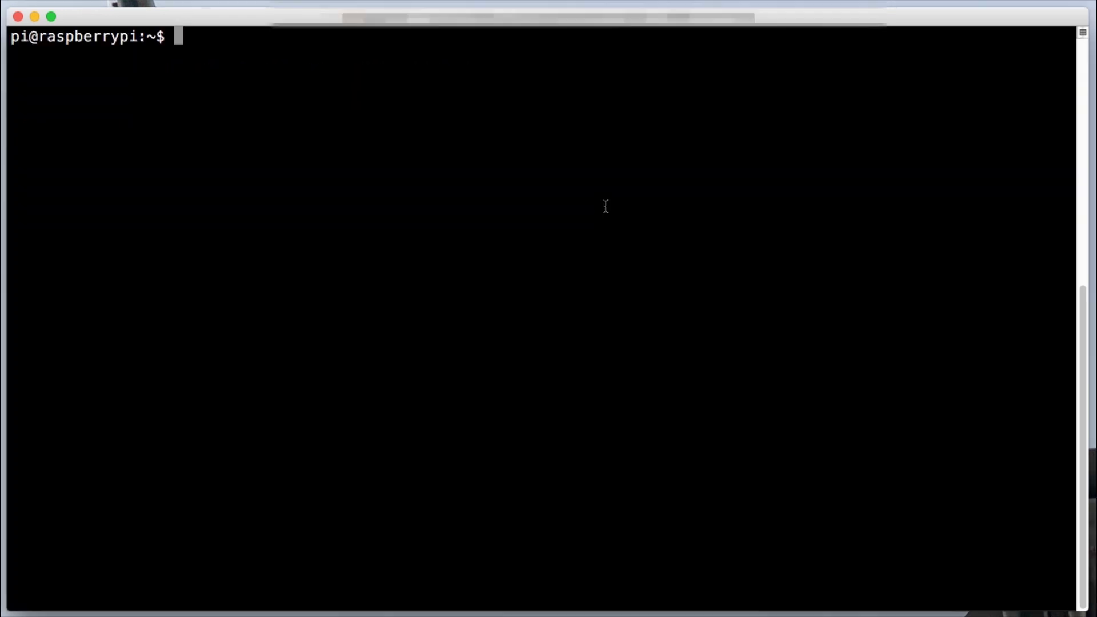
Step: Clear the Raspberry Pi terminal, run "sysbench --test=cpu --cpu-max-prime=500 run" and check the total time
{"action": "type", "text": "clear"}
{"action": "key", "text": "Return"}
{"action": "key", "text": "Up"}
{"action": "key", "text": "Up"}
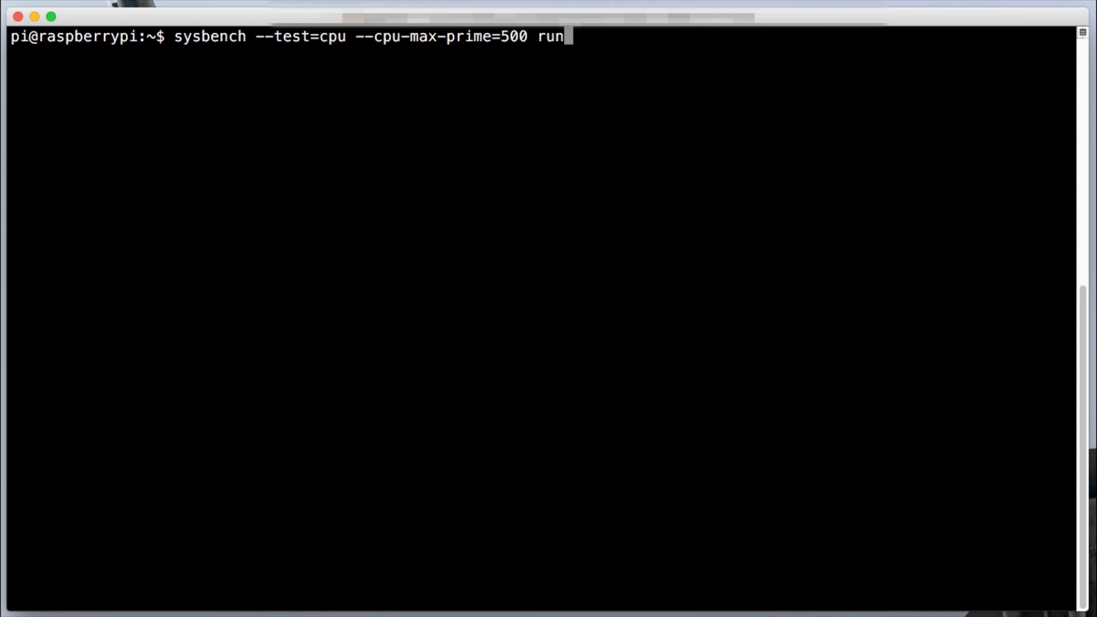
{"action": "key", "text": "Return"}
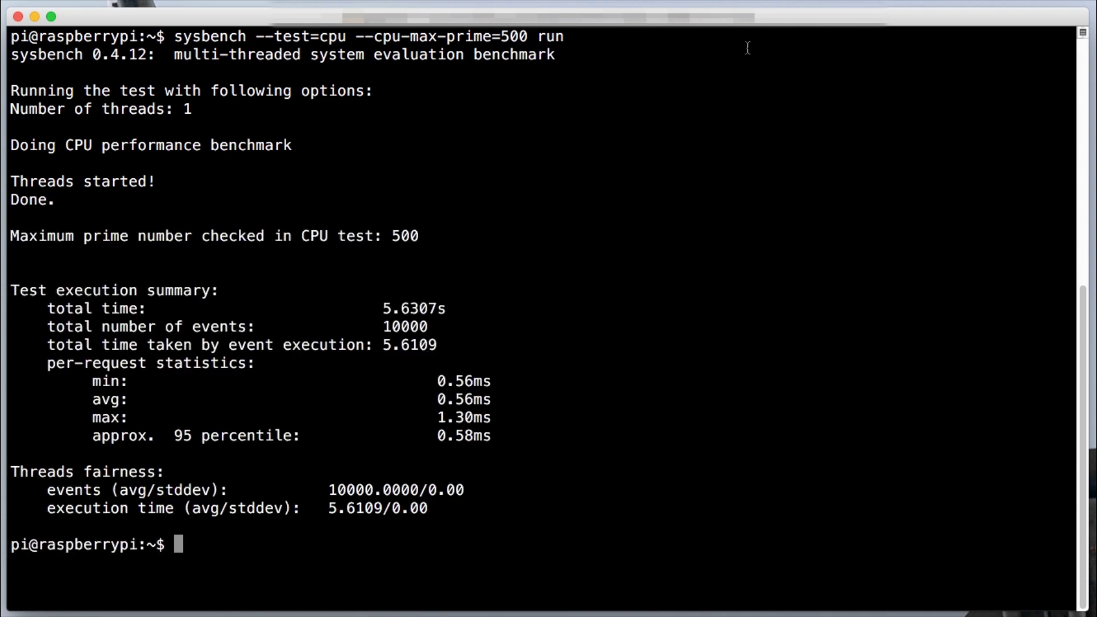
{"action": "left_click_drag", "start_coordinate": [382, 306], "coordinate": [485, 300]}
{"action": "left_click", "coordinate": [484, 300]}
Step: Rerun the sysbench CPU test on the Raspberry Pi with the maximum prime changed to 750
{"action": "key", "text": "Up"}
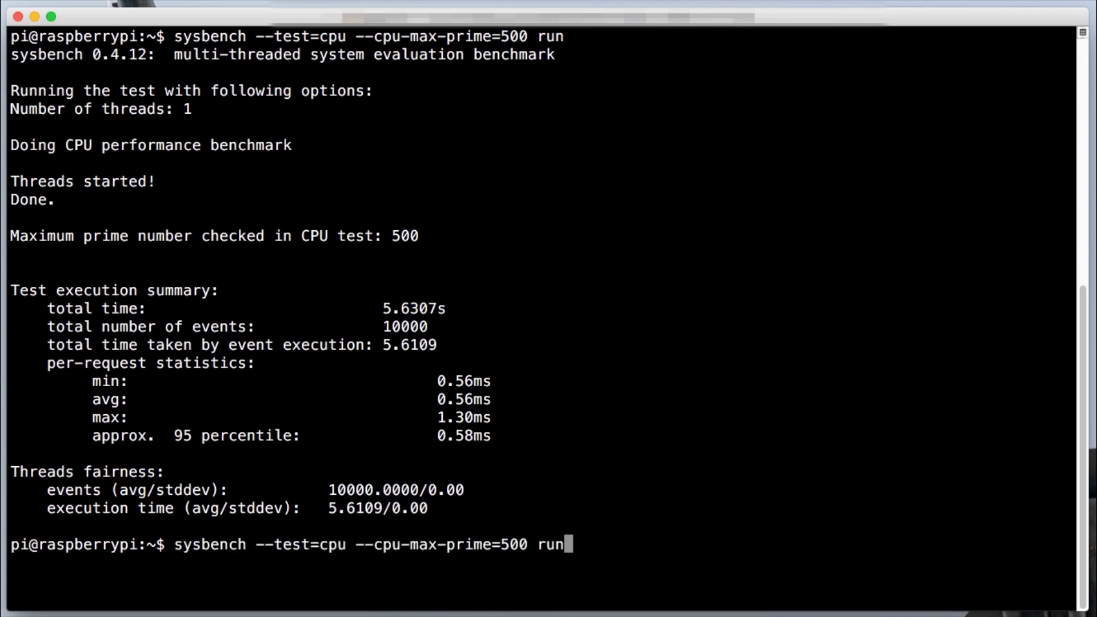
{"action": "key", "text": "Left"}
{"action": "key", "text": "Left"}
{"action": "key", "text": "Left"}
{"action": "key", "text": "Left"}
{"action": "key", "text": "Left"}
{"action": "key", "text": "Right"}
{"action": "key", "text": "BackSpace"}
{"action": "key", "text": "BackSpace"}
{"action": "key", "text": "BackSpace"}
{"action": "type", "text": "750"}
{"action": "key", "text": "Return"}
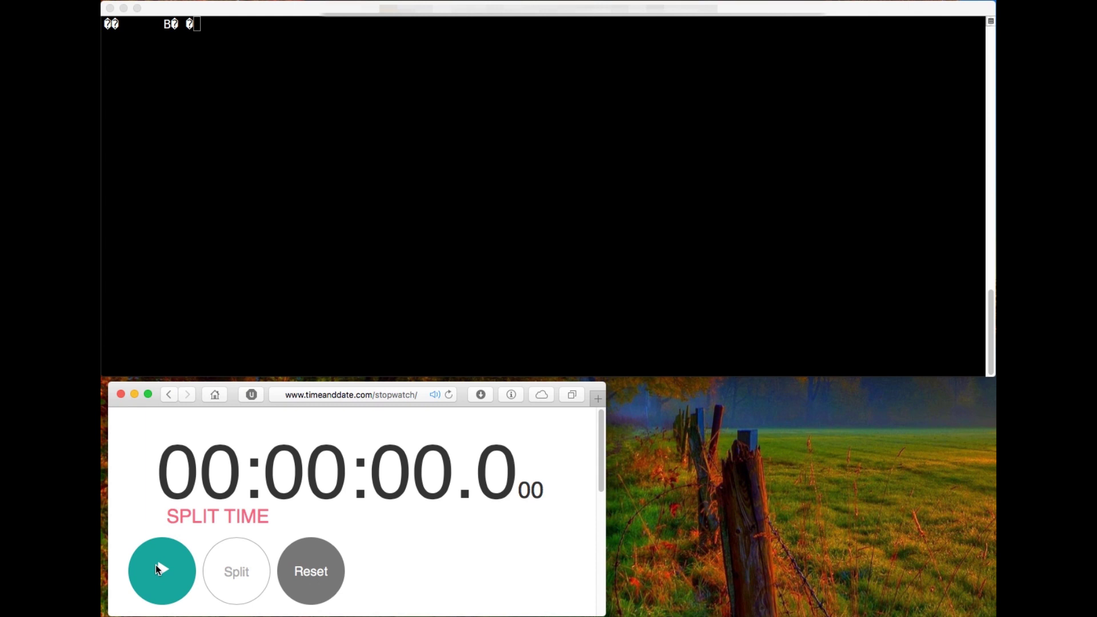
Step: Time the C.H.I.P. boot with the online stopwatch, stopping at the firstCHIP login prompt, and check the elapsed time
{"action": "left_click", "coordinate": [156, 568]}
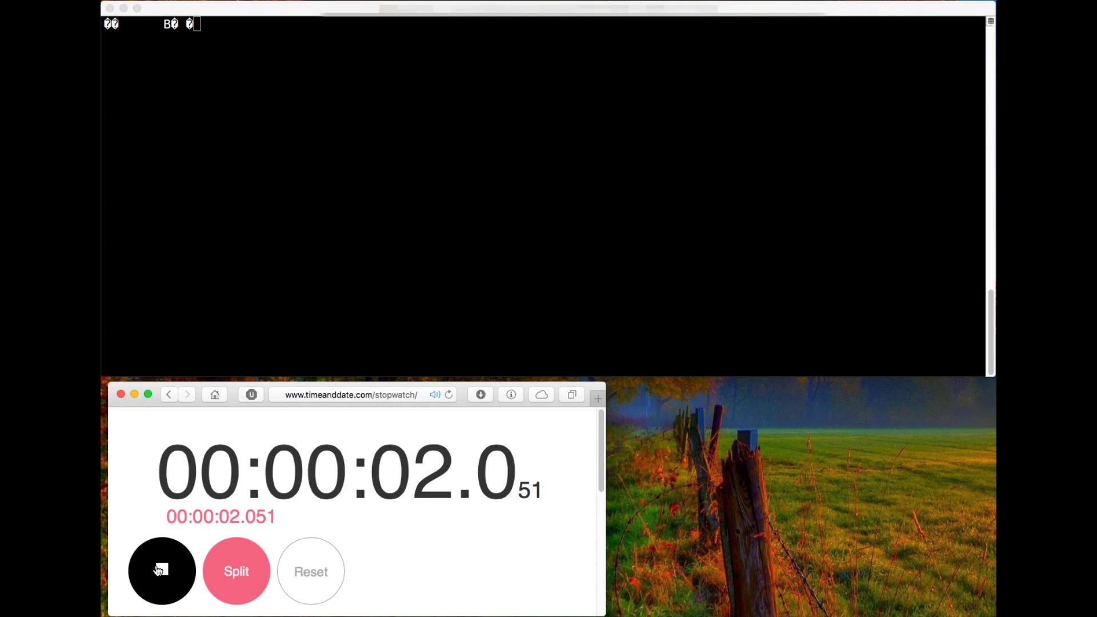
{"action": "left_click", "coordinate": [374, 213]}
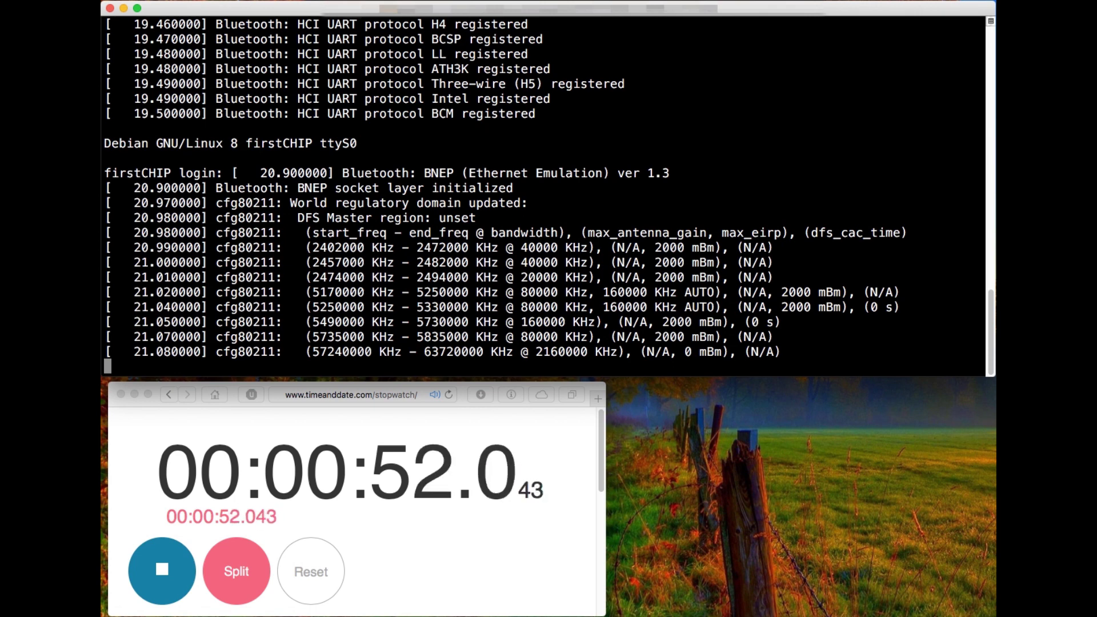
{"action": "key", "text": "Return"}
{"action": "left_click", "coordinate": [140, 600]}
{"action": "left_click", "coordinate": [160, 572]}
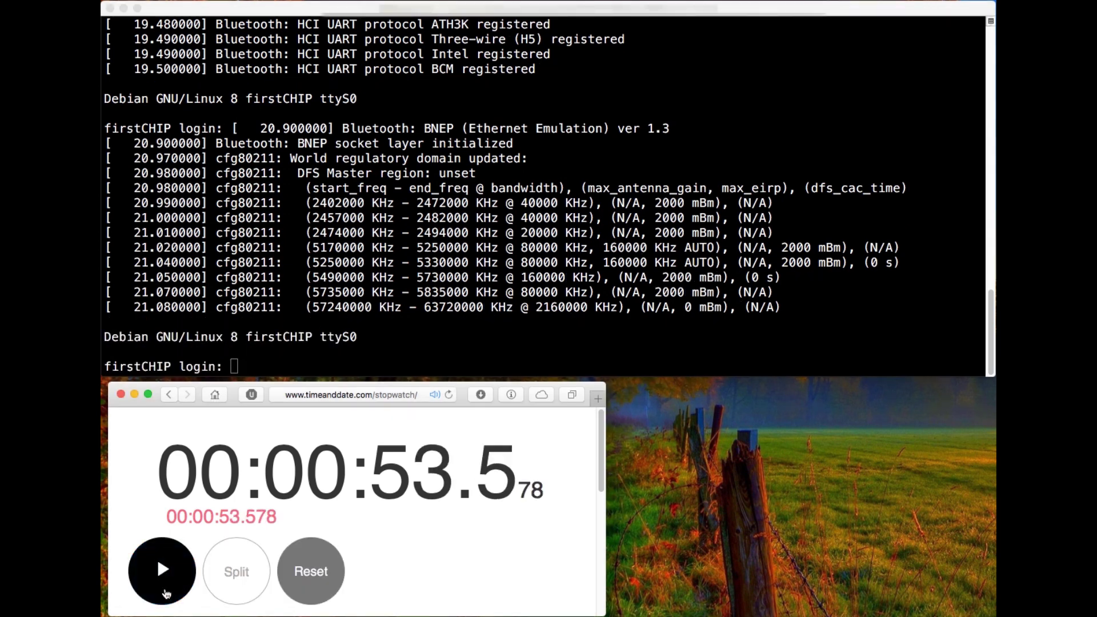
{"action": "left_click_drag", "start_coordinate": [550, 492], "coordinate": [390, 456]}
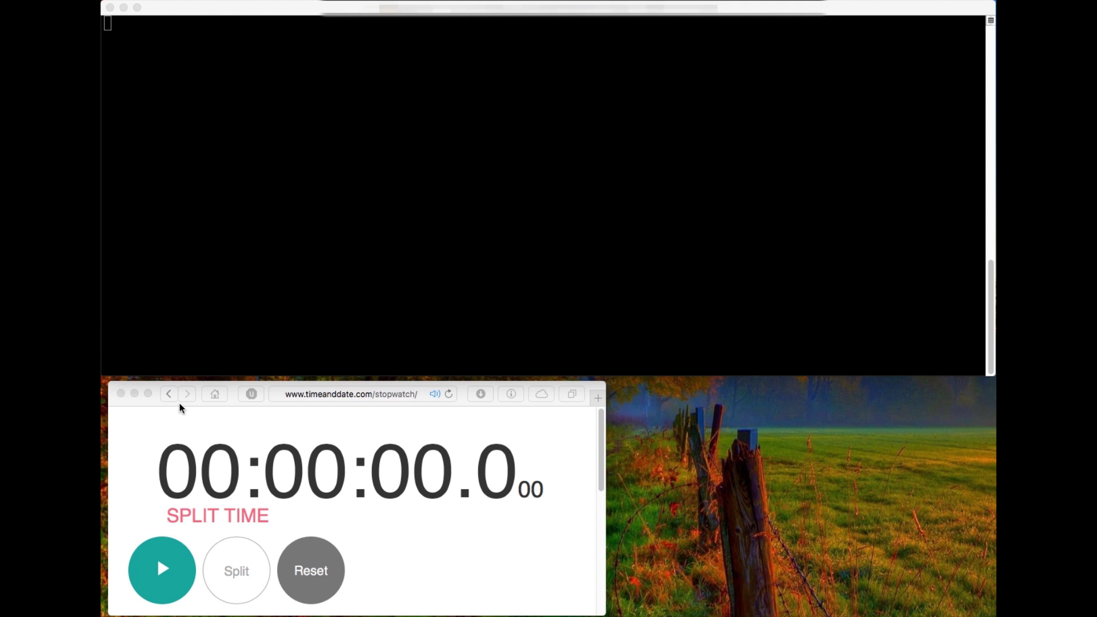
Step: Time the Raspberry Pi boot with the online stopwatch, stopping at the raspberrypi login prompt
{"action": "left_click", "coordinate": [169, 565]}
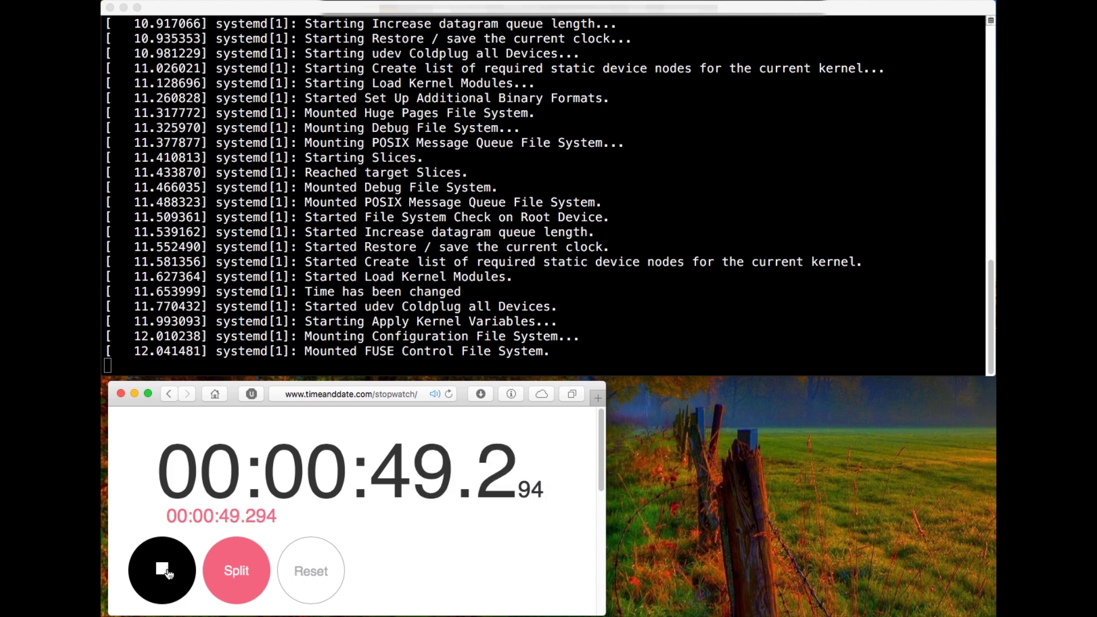
{"action": "left_click", "coordinate": [168, 572]}
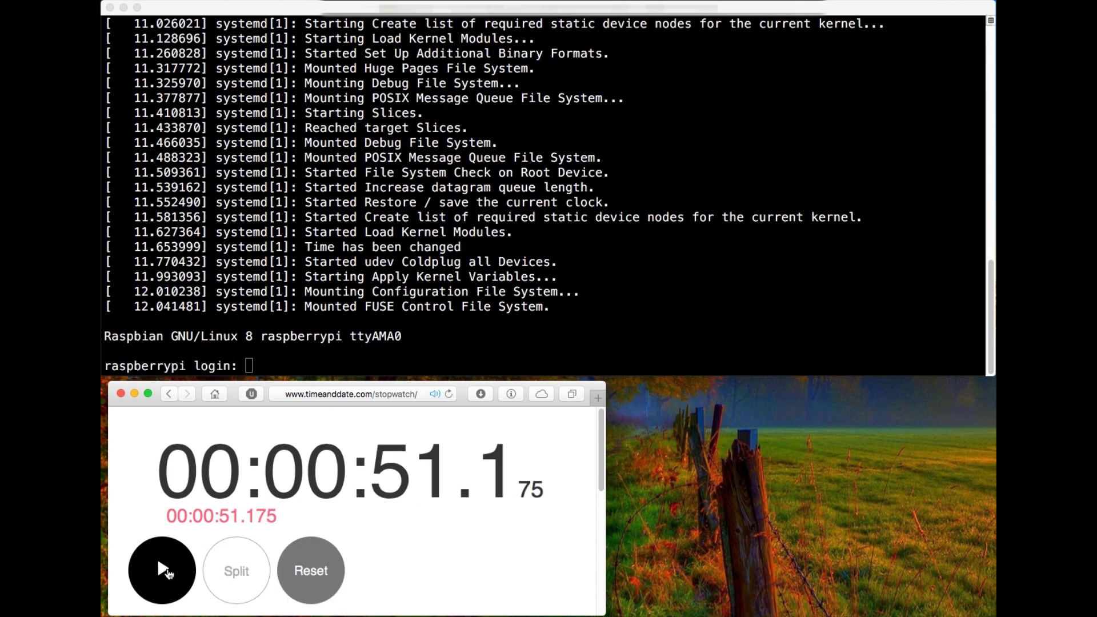
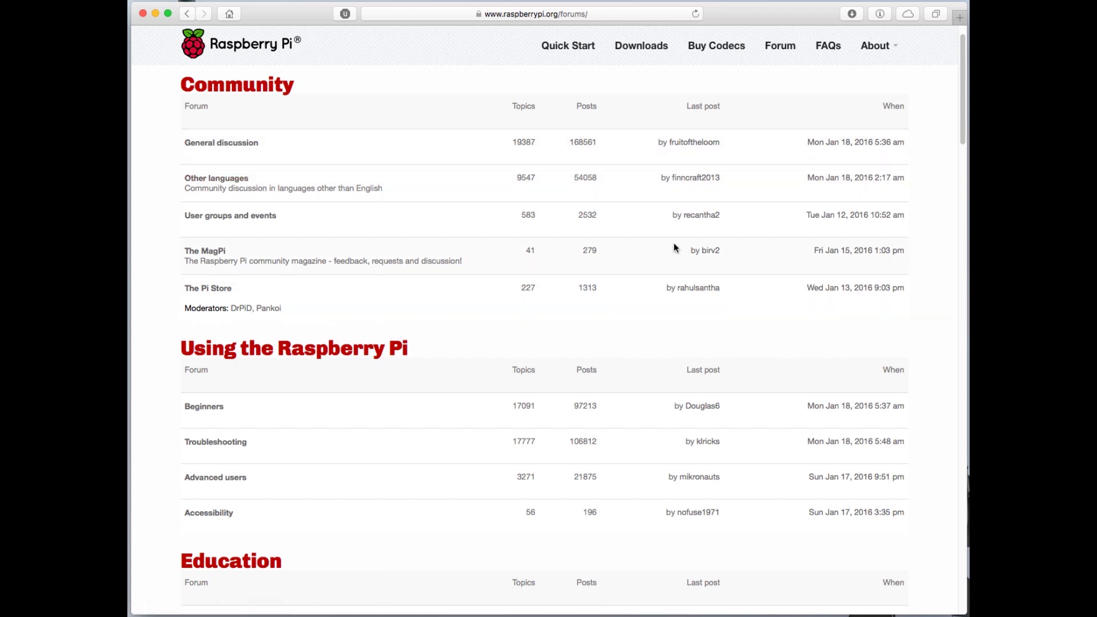
Step: Look through the Raspberry Pi forum's sections, including Community, Education, Programming, Projects, Hardware and peripherals, and Operating system distributions
{"action": "scroll", "coordinate": [532, 166], "scroll_direction": "down", "scroll_amount": 10}
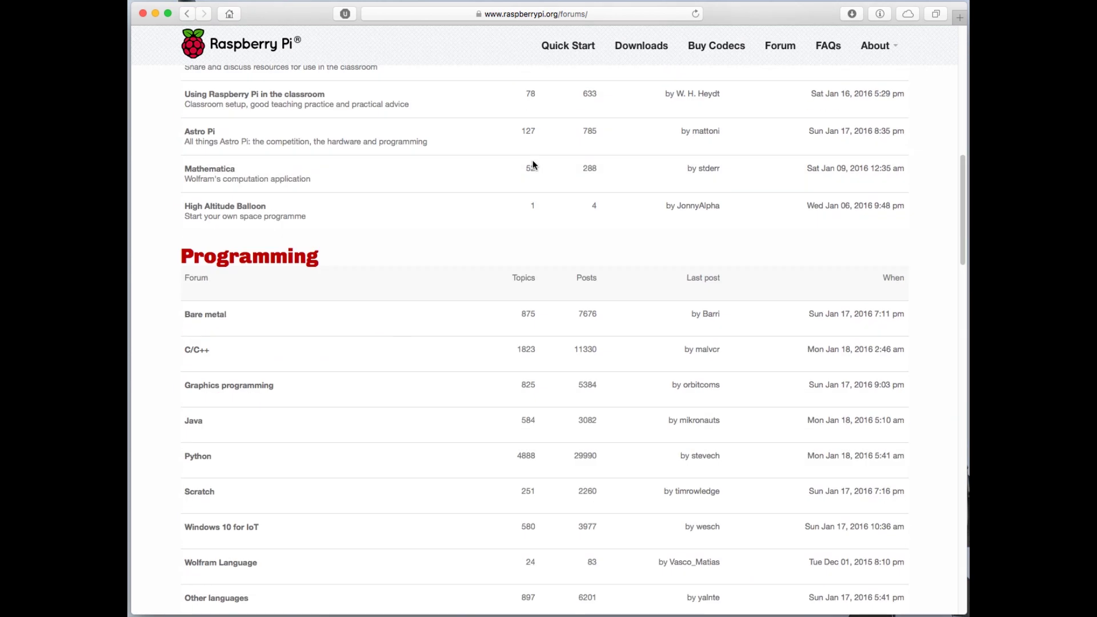
{"action": "scroll", "coordinate": [529, 212], "scroll_direction": "down", "scroll_amount": 3}
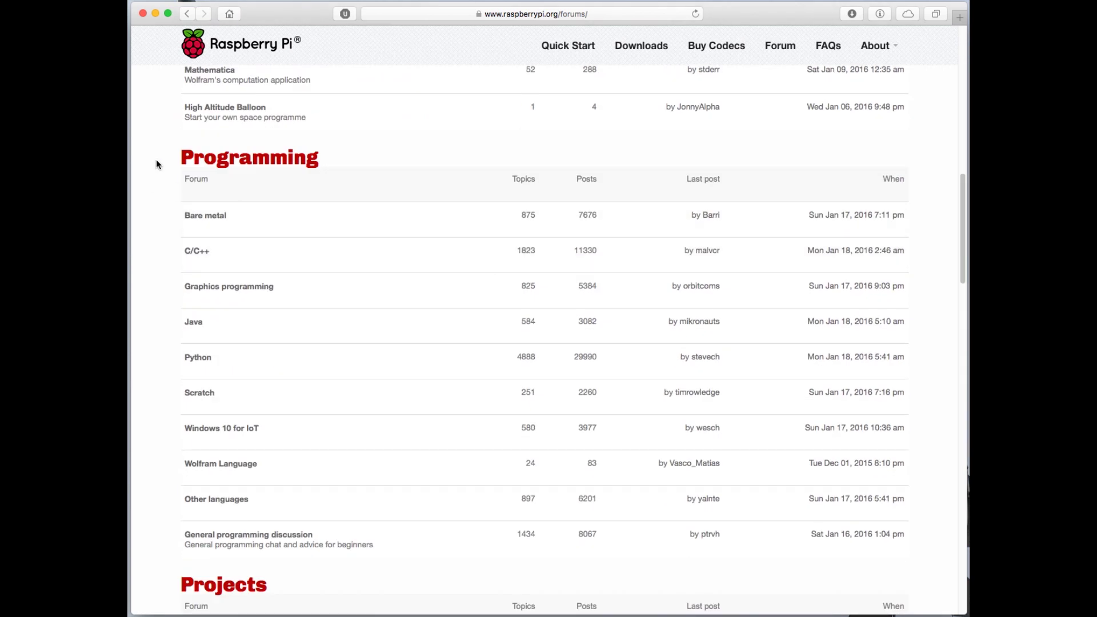
{"action": "left_click", "coordinate": [253, 161]}
{"action": "scroll", "coordinate": [317, 160], "scroll_direction": "down", "scroll_amount": 8}
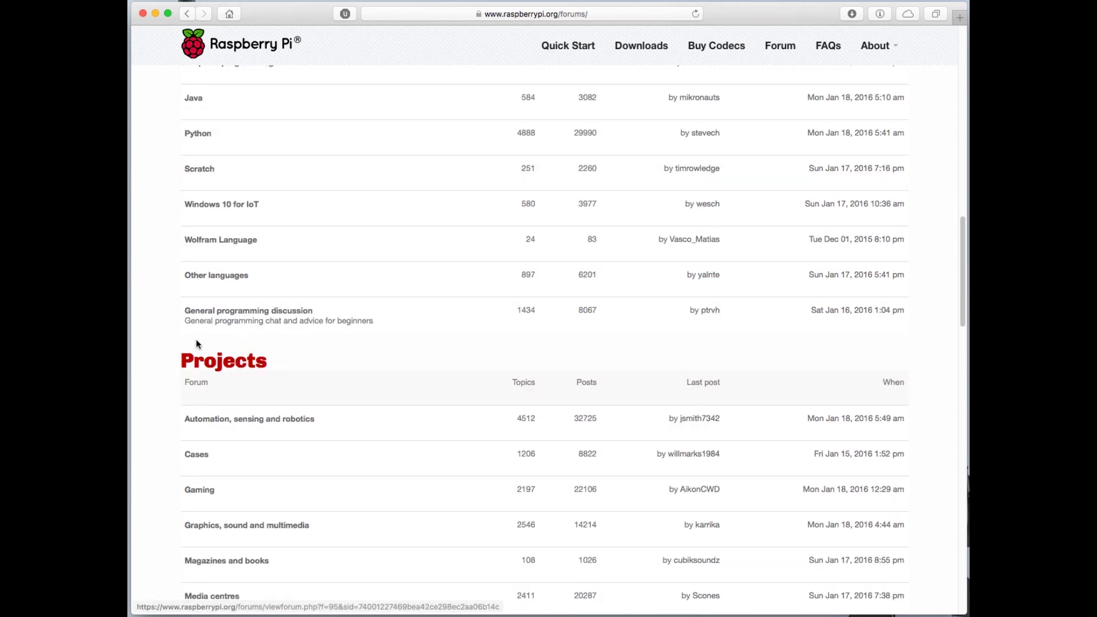
{"action": "scroll", "coordinate": [284, 360], "scroll_direction": "down", "scroll_amount": 3}
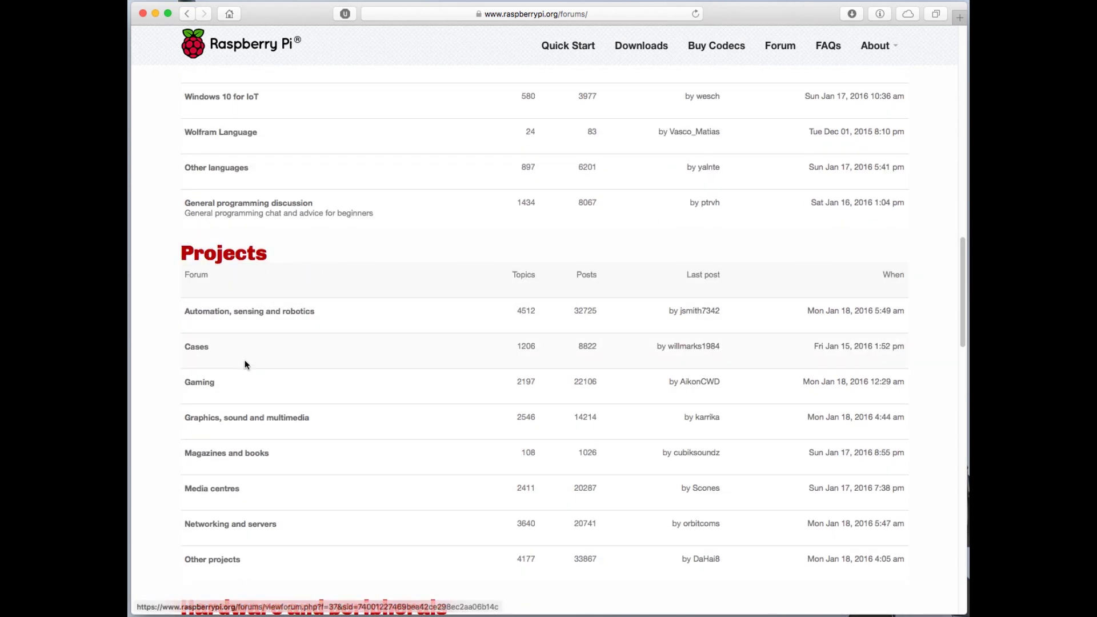
{"action": "scroll", "coordinate": [213, 537], "scroll_direction": "down", "scroll_amount": 10}
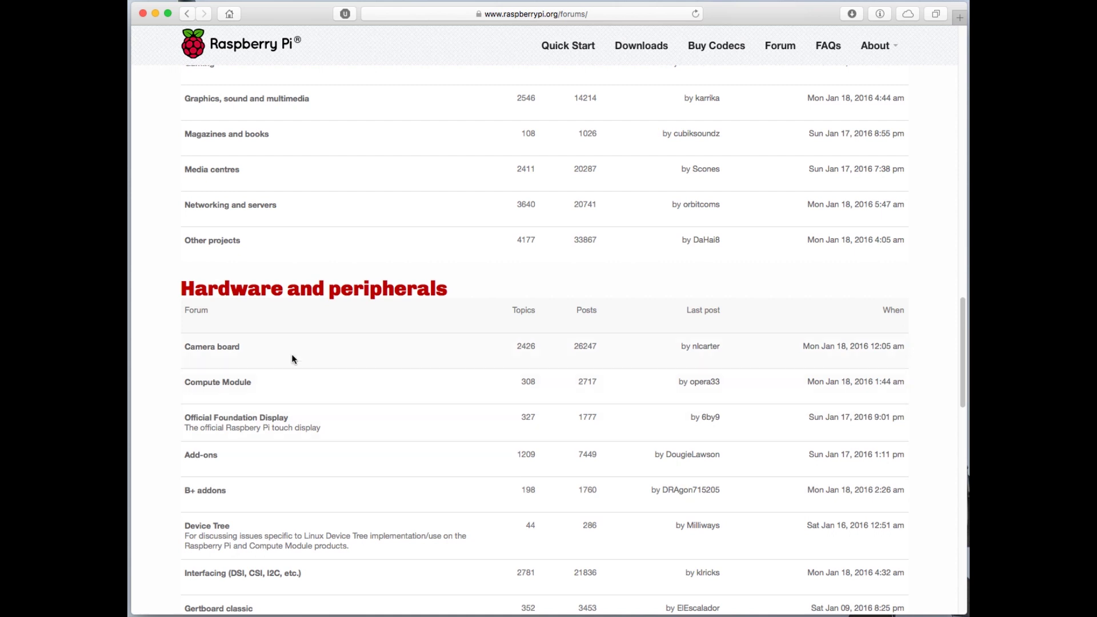
{"action": "scroll", "coordinate": [320, 412], "scroll_direction": "down", "scroll_amount": 3}
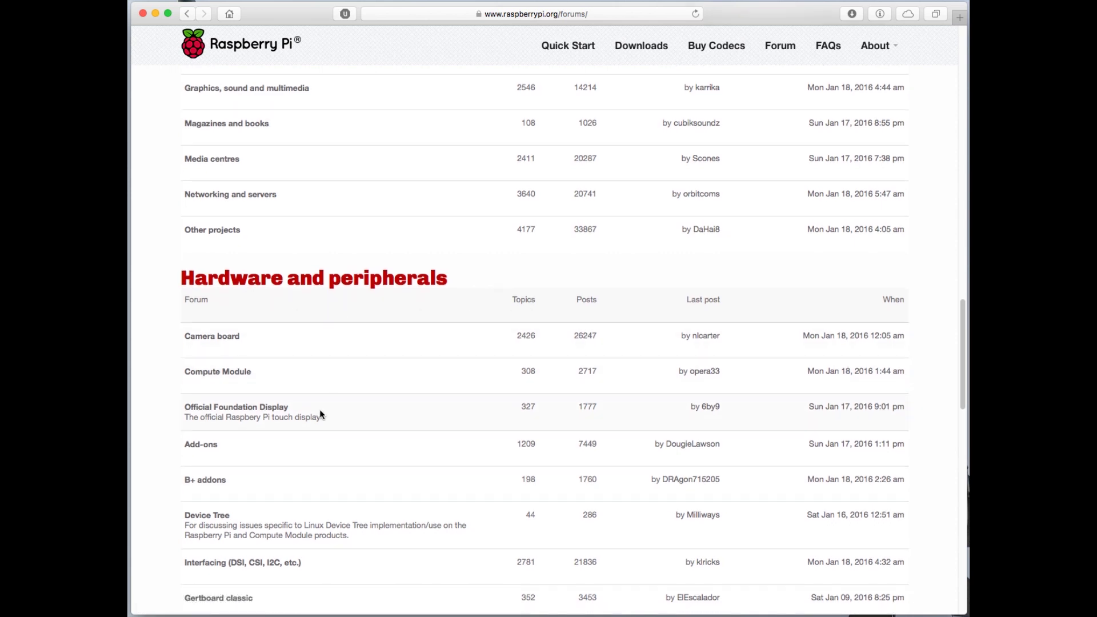
{"action": "scroll", "coordinate": [318, 414], "scroll_direction": "down", "scroll_amount": 4}
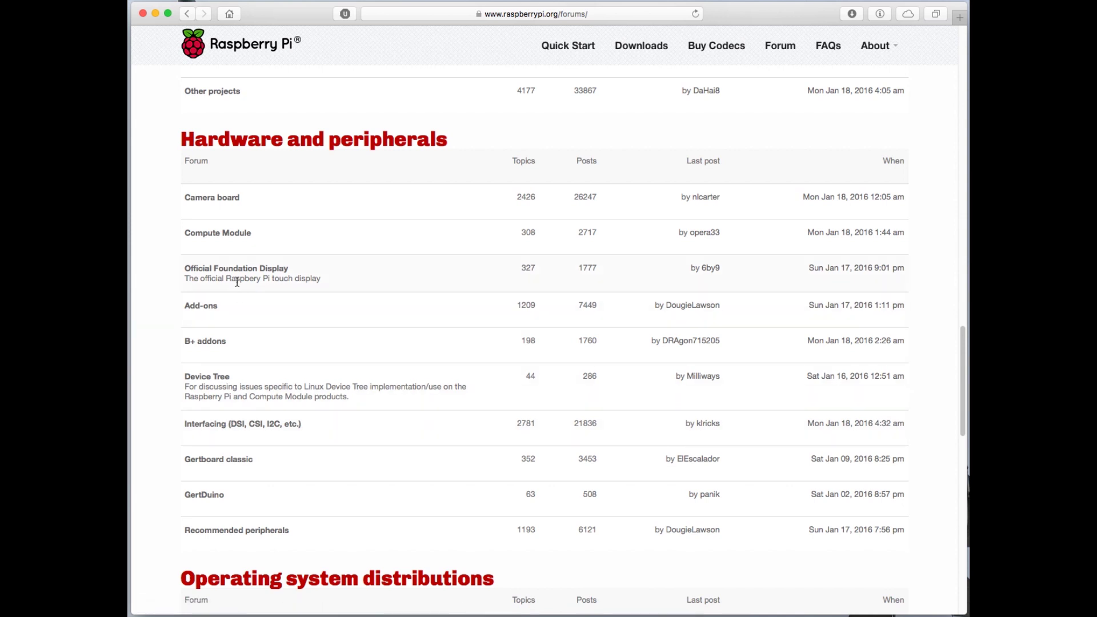
{"action": "scroll", "coordinate": [359, 357], "scroll_direction": "down", "scroll_amount": 10}
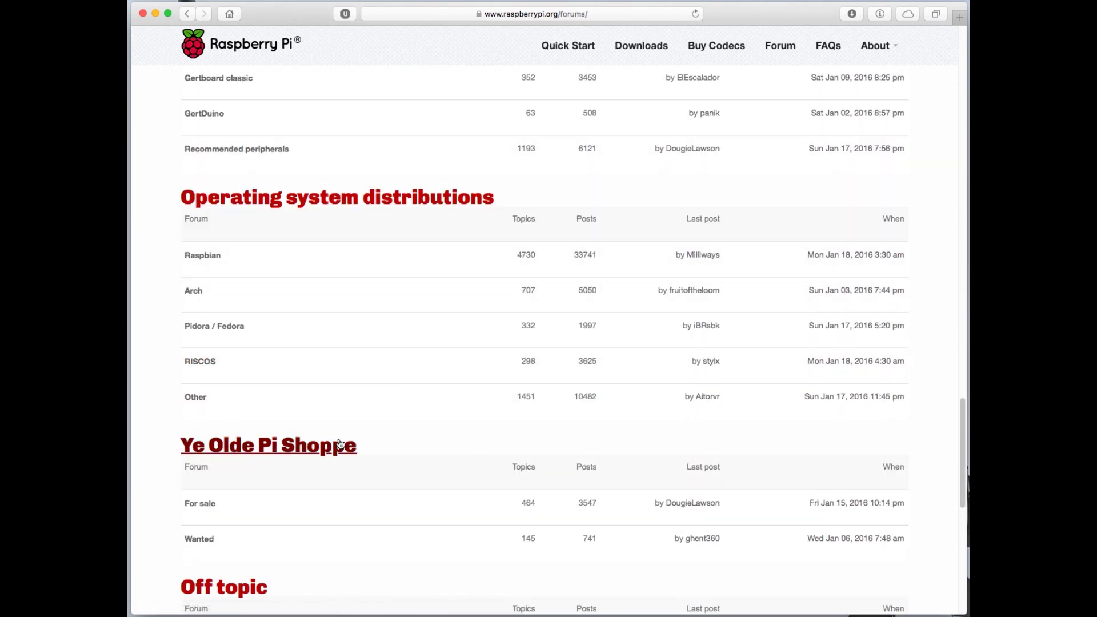
{"action": "scroll", "coordinate": [218, 529], "scroll_direction": "down", "scroll_amount": 3}
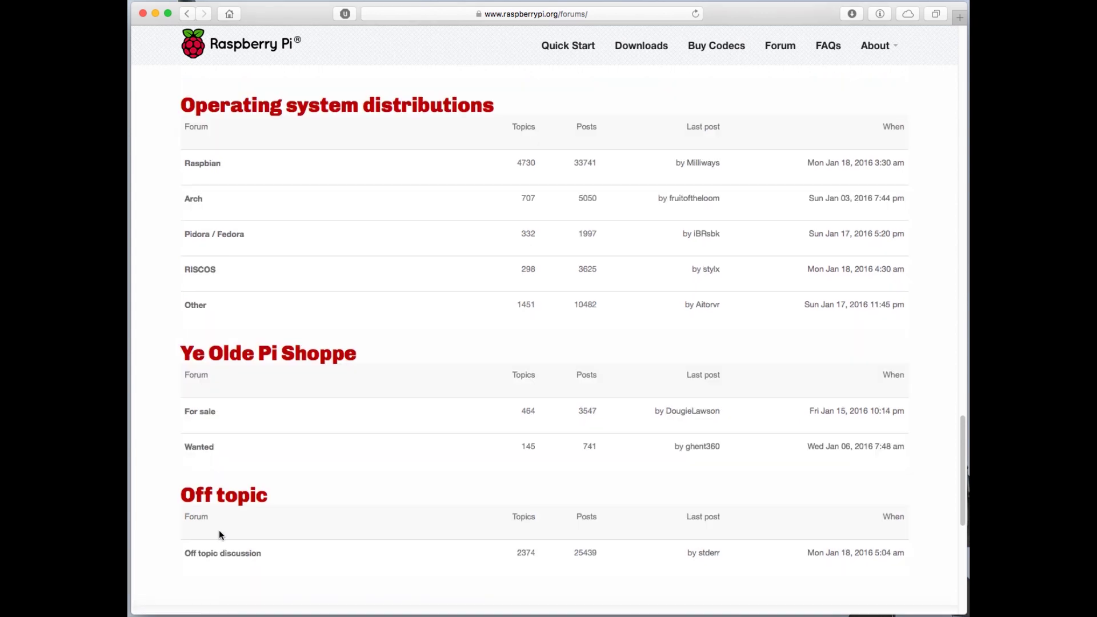
{"action": "scroll", "coordinate": [437, 525], "scroll_direction": "up", "scroll_amount": 20}
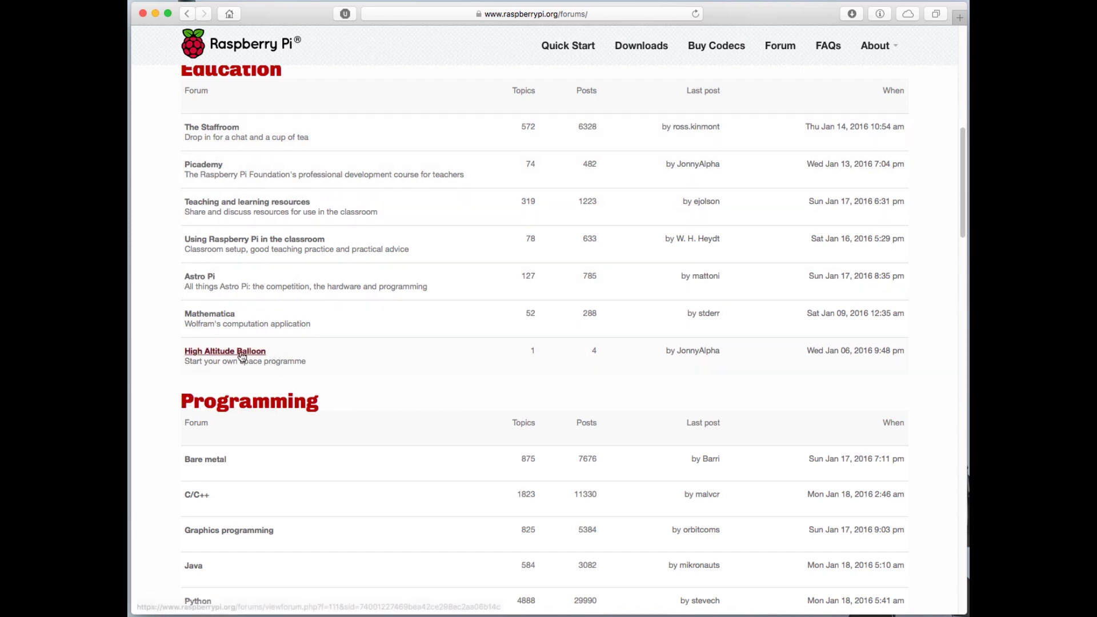
{"action": "scroll", "coordinate": [255, 295], "scroll_direction": "up", "scroll_amount": 2}
{"action": "scroll", "coordinate": [255, 294], "scroll_direction": "up", "scroll_amount": 4}
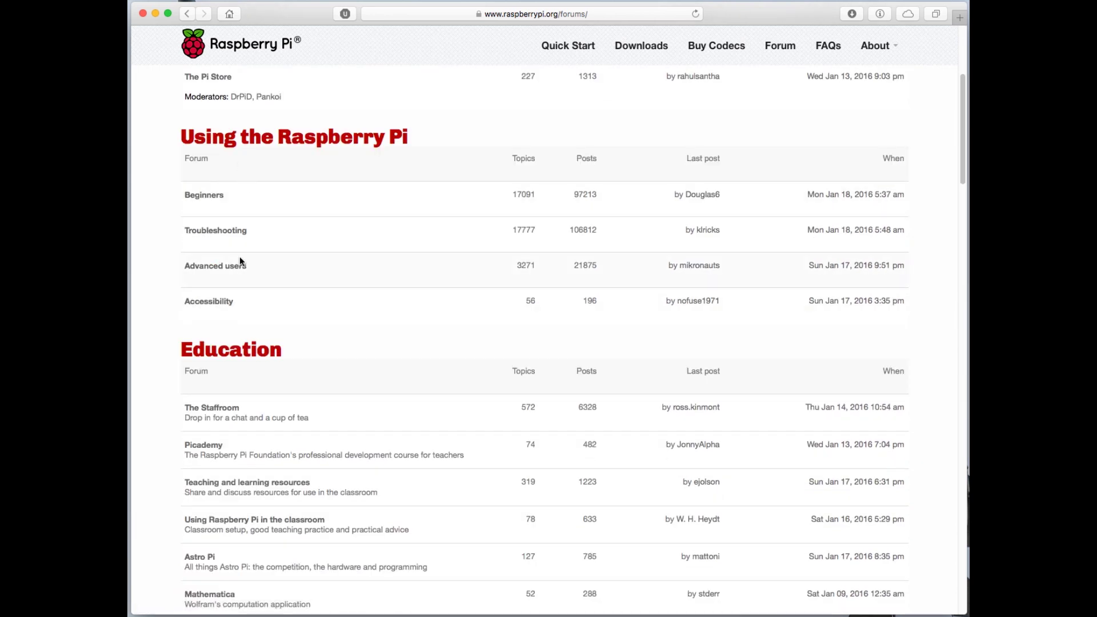
{"action": "scroll", "coordinate": [246, 298], "scroll_direction": "up", "scroll_amount": 4}
{"action": "scroll", "coordinate": [248, 323], "scroll_direction": "up", "scroll_amount": 1}
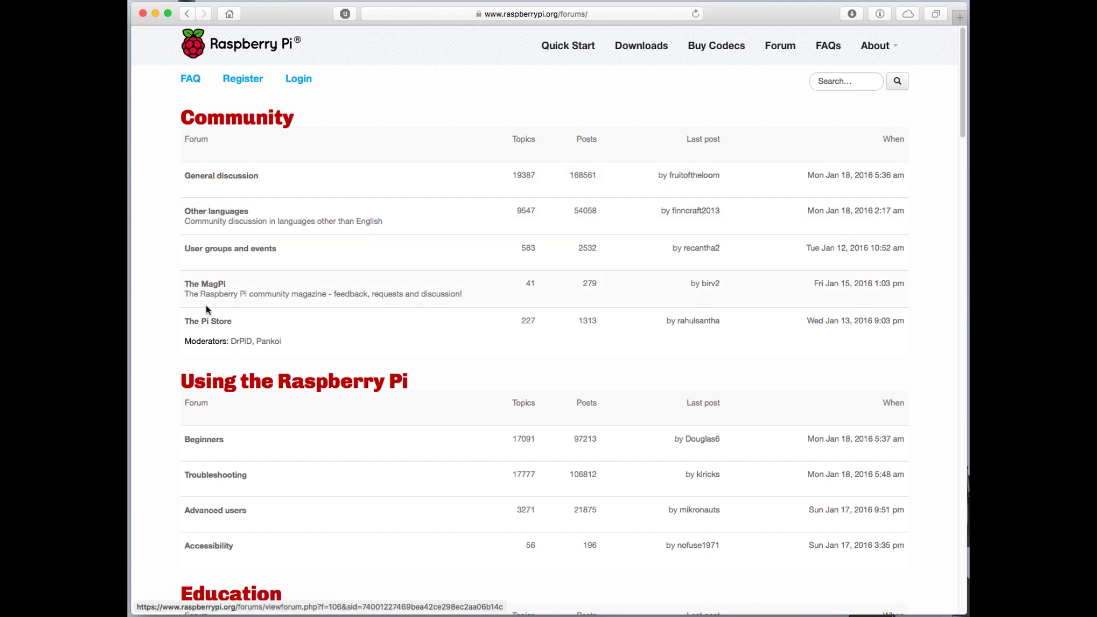
{"action": "scroll", "coordinate": [282, 180], "scroll_direction": "down", "scroll_amount": 10}
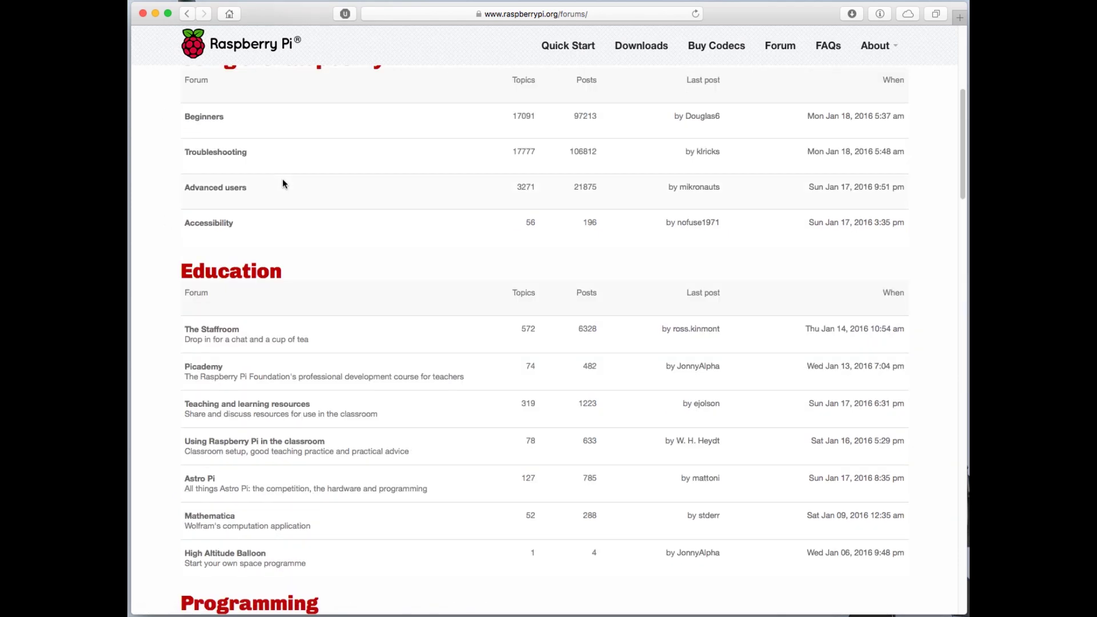
{"action": "scroll", "coordinate": [283, 180], "scroll_direction": "down", "scroll_amount": 4}
{"action": "scroll", "coordinate": [406, 204], "scroll_direction": "down", "scroll_amount": 15}
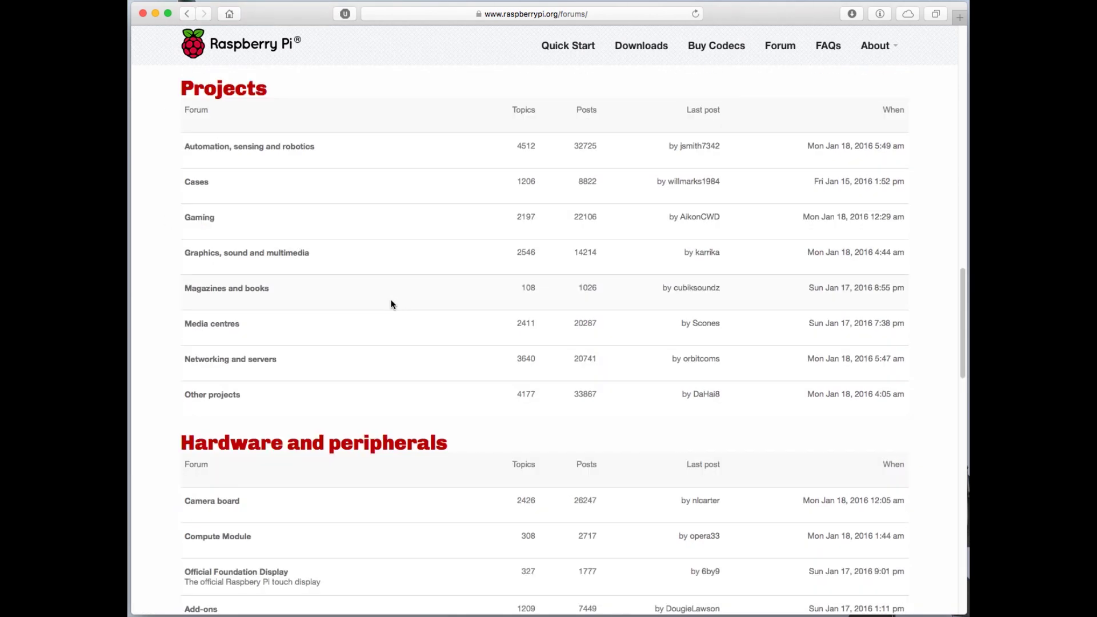
{"action": "scroll", "coordinate": [410, 264], "scroll_direction": "up", "scroll_amount": 6}
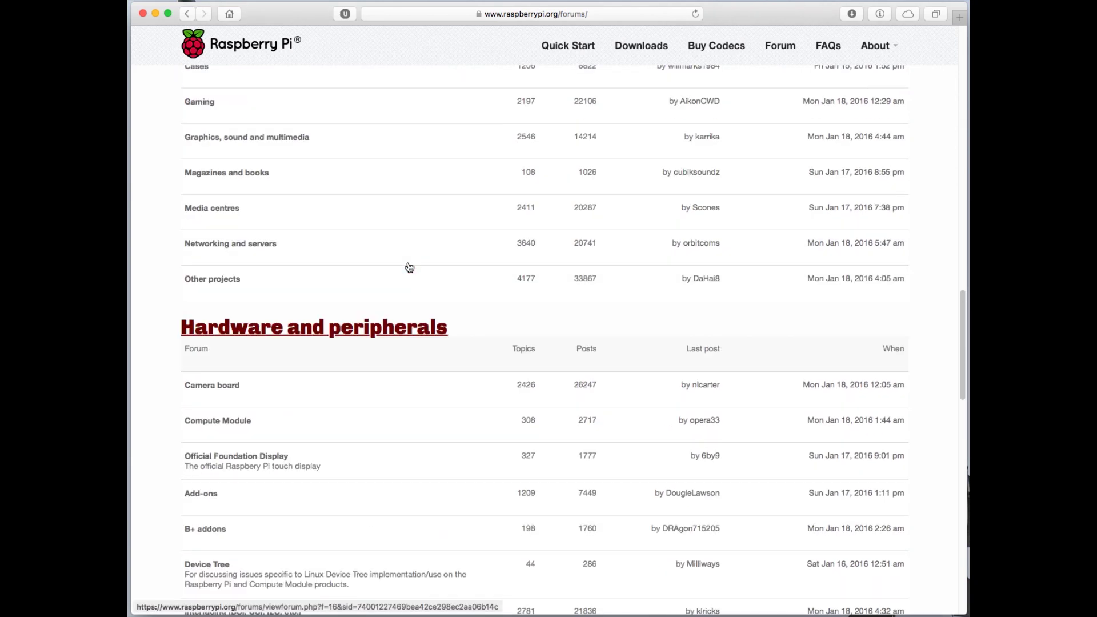
{"action": "scroll", "coordinate": [629, 152], "scroll_direction": "down", "scroll_amount": 13}
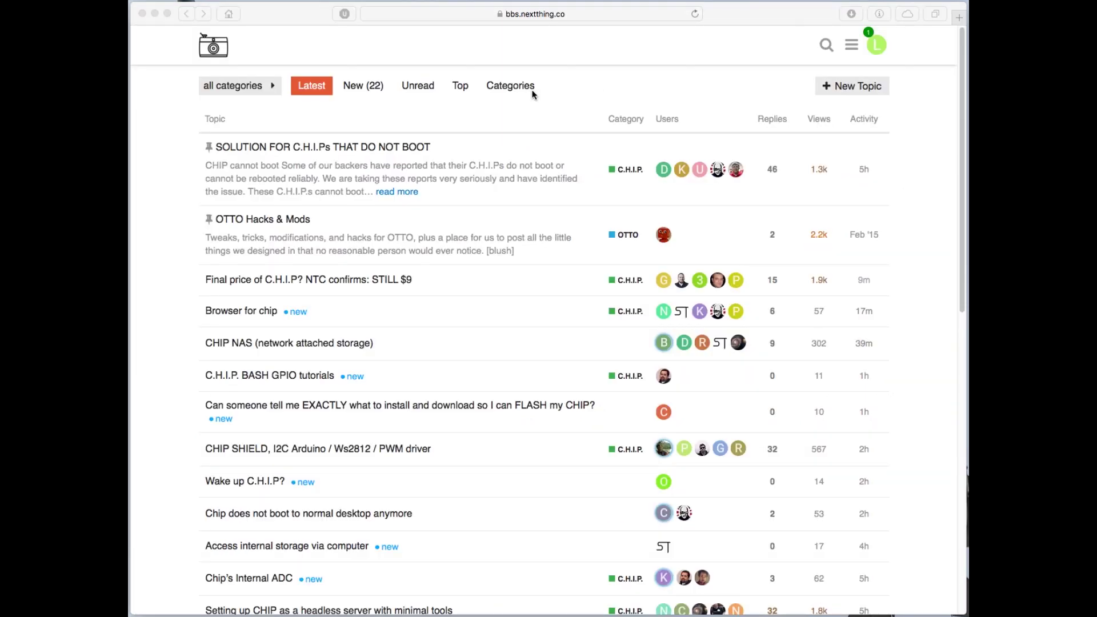
Step: Show the category overview of the C.H.I.P. forum at bbs.nextthing.co
{"action": "left_click", "coordinate": [500, 86]}
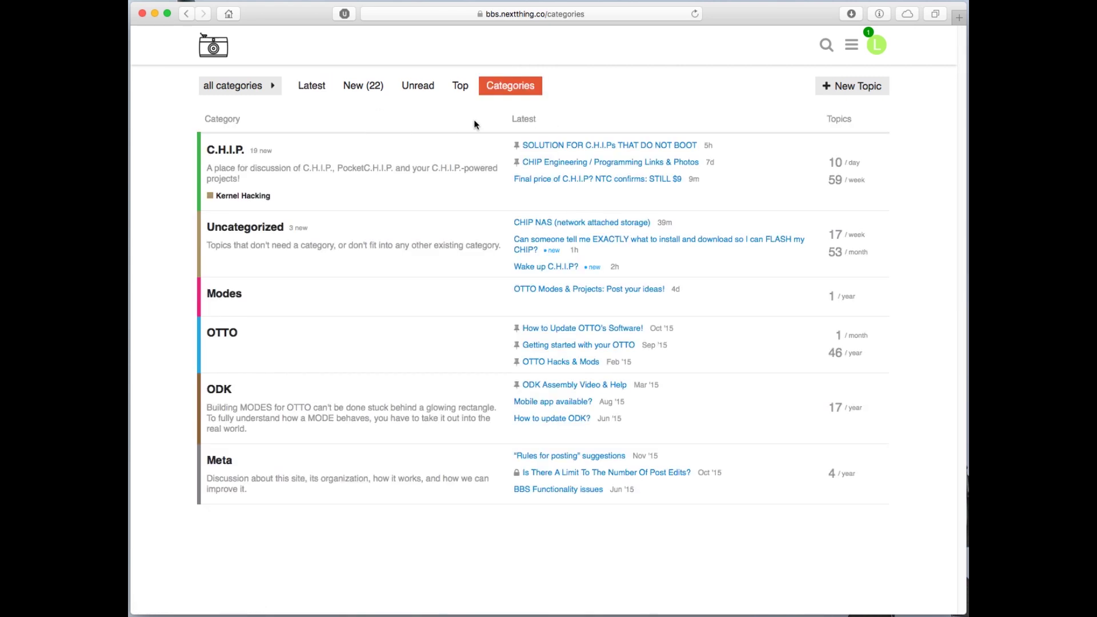
Step: Open the C.H.I.P. category of the forum and skim its latest topics and their activity
{"action": "left_click", "coordinate": [231, 151]}
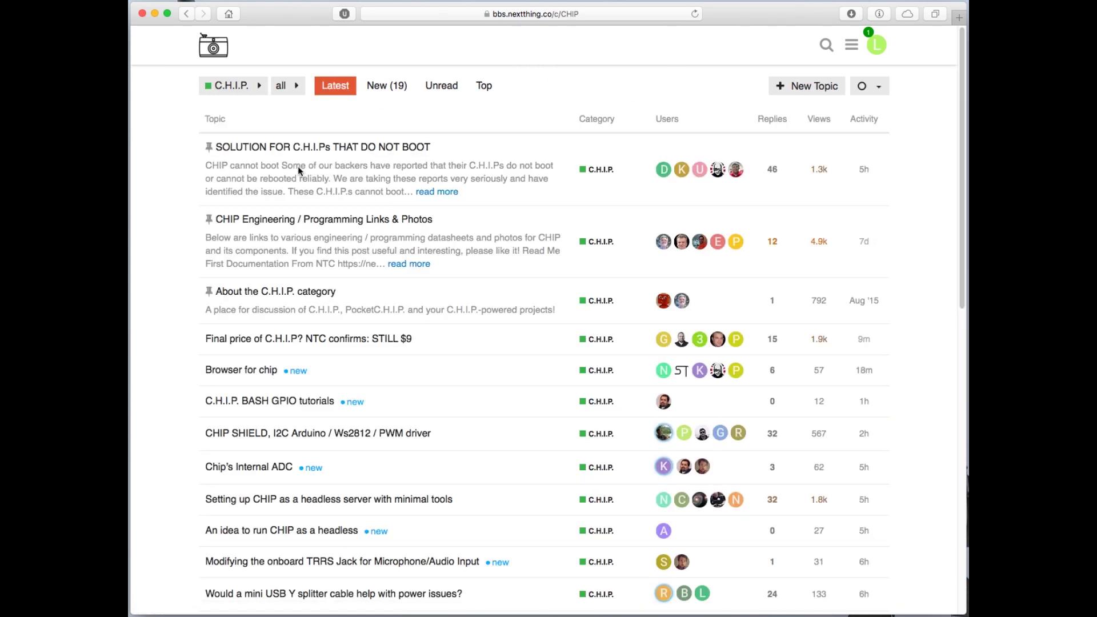
{"action": "scroll", "coordinate": [302, 217], "scroll_direction": "down", "scroll_amount": 5}
{"action": "scroll", "coordinate": [310, 254], "scroll_direction": "down", "scroll_amount": 5}
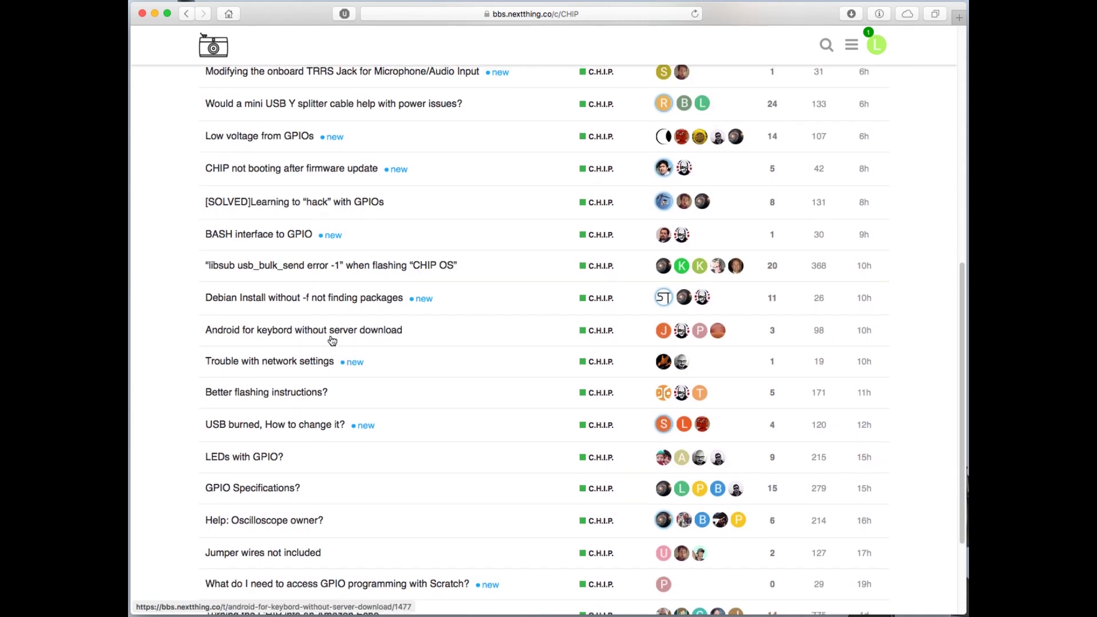
{"action": "scroll", "coordinate": [332, 341], "scroll_direction": "up", "scroll_amount": 10}
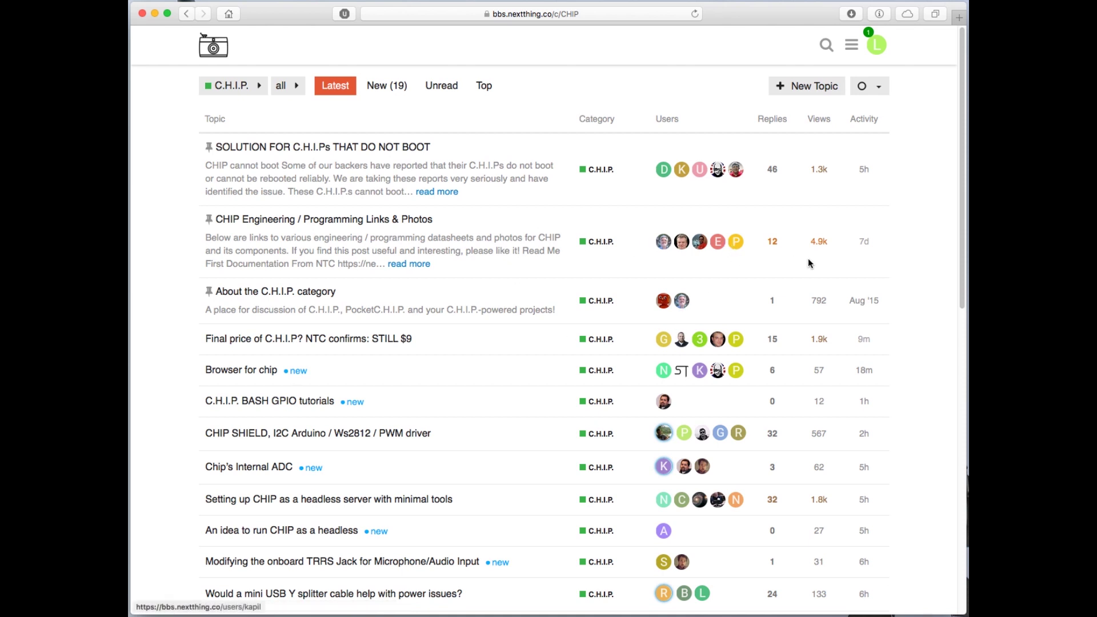
Step: Look through the C.H.I.P. topic list for GPIO tutorials, flashing help and projects such as "Turning the CHIP into an Amazon Echo"
{"action": "scroll", "coordinate": [685, 251], "scroll_direction": "down", "scroll_amount": 3}
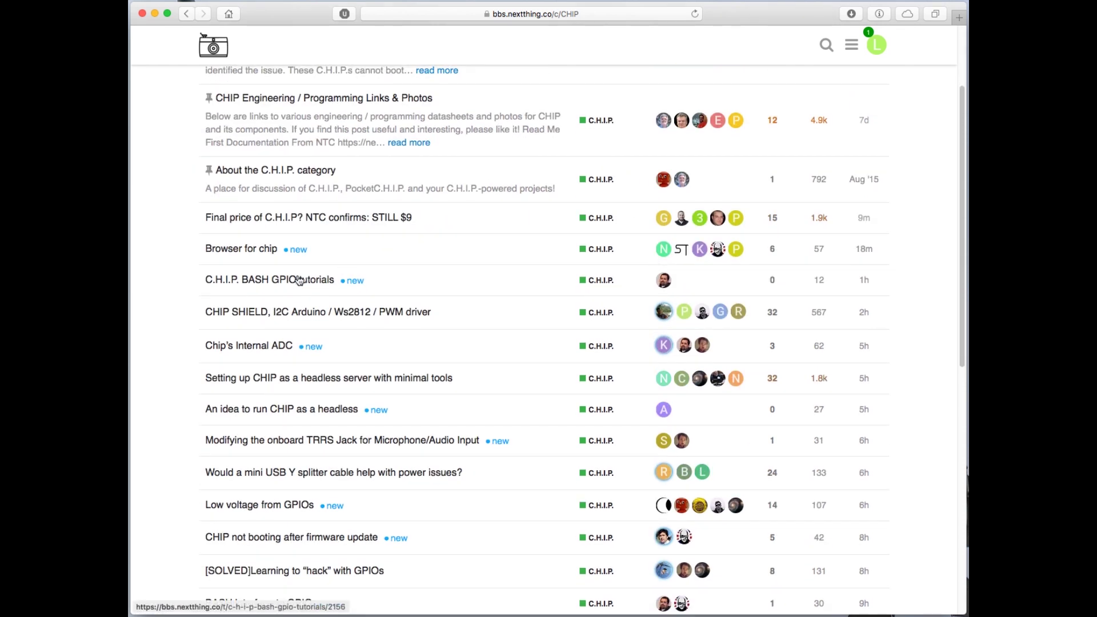
{"action": "scroll", "coordinate": [310, 337], "scroll_direction": "down", "scroll_amount": 6}
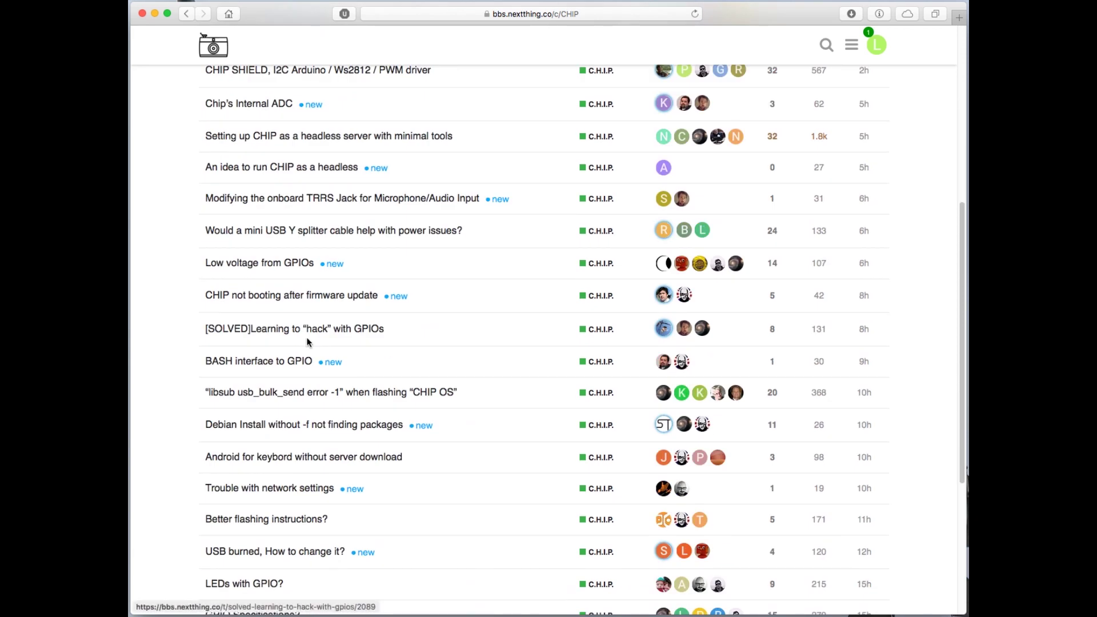
{"action": "scroll", "coordinate": [306, 342], "scroll_direction": "down", "scroll_amount": 3}
{"action": "scroll", "coordinate": [307, 342], "scroll_direction": "down", "scroll_amount": 1}
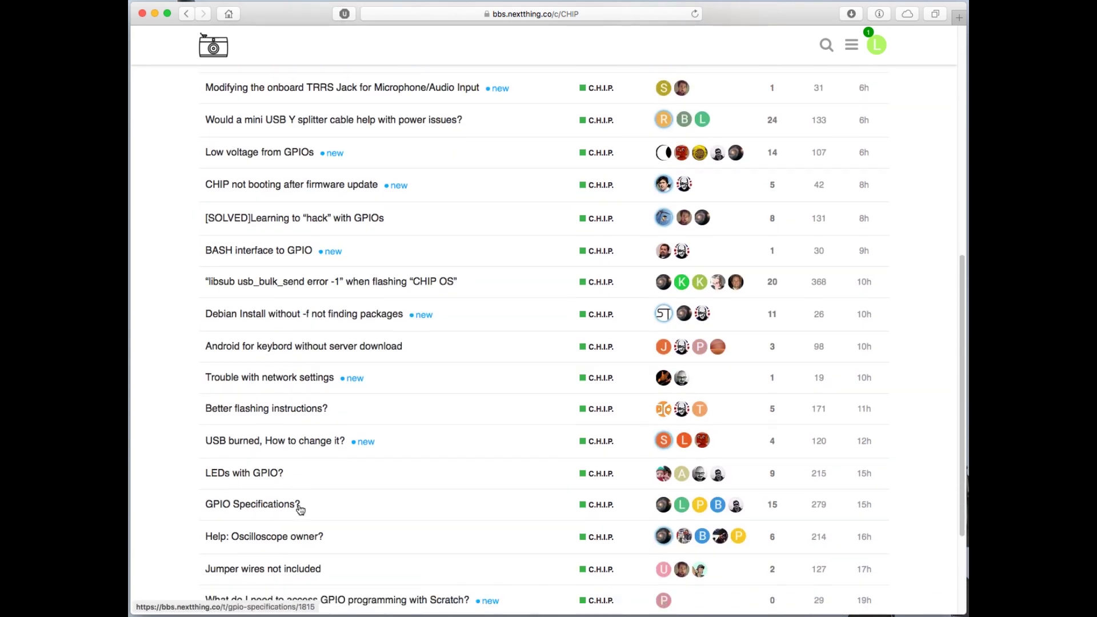
{"action": "scroll", "coordinate": [280, 475], "scroll_direction": "down", "scroll_amount": 4}
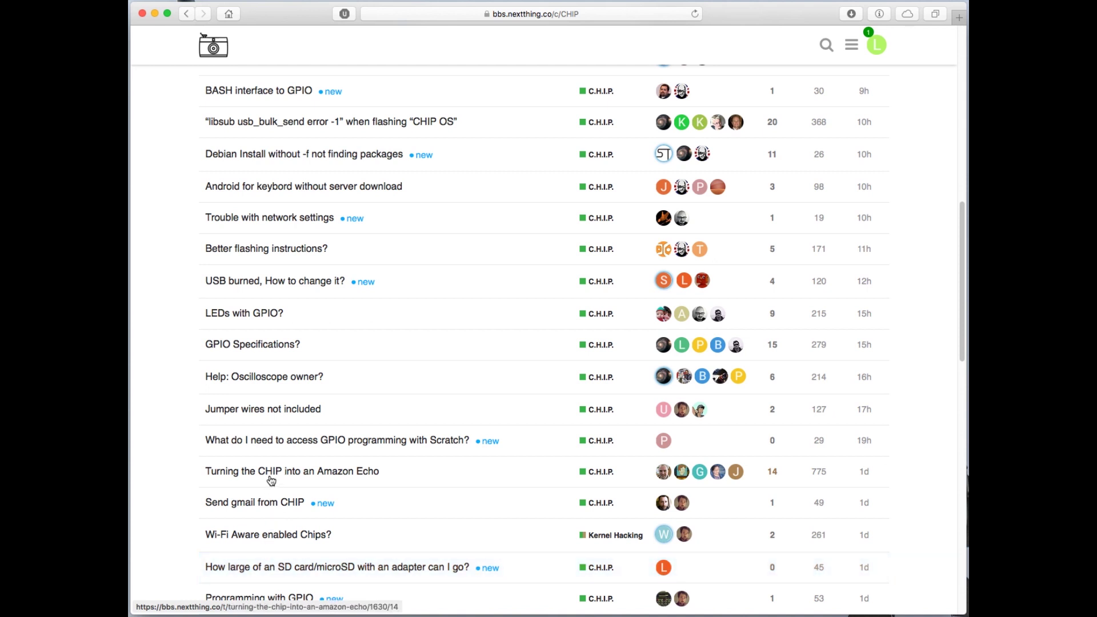
{"action": "left_click_drag", "start_coordinate": [407, 473], "coordinate": [197, 474]}
{"action": "left_click", "coordinate": [177, 486]}
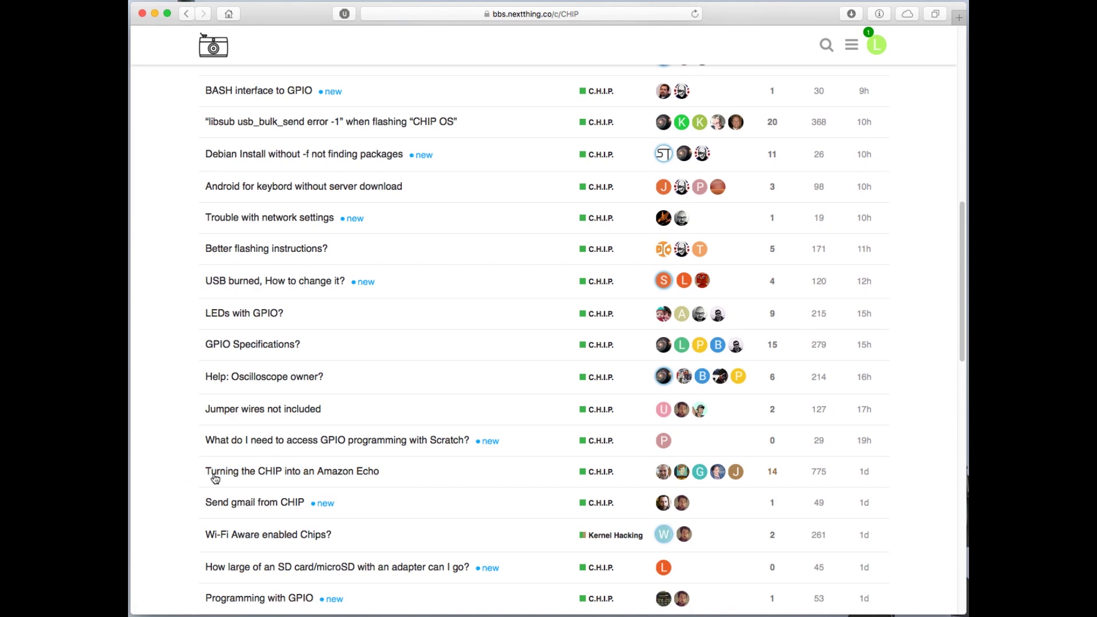
{"action": "scroll", "coordinate": [215, 478], "scroll_direction": "down", "scroll_amount": 5}
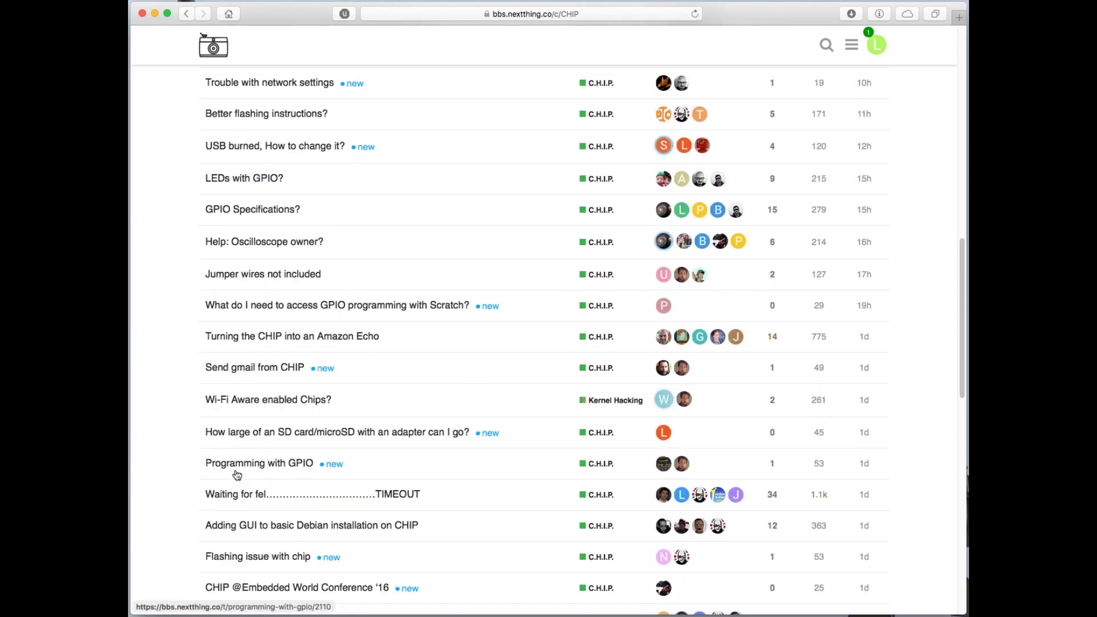
{"action": "scroll", "coordinate": [237, 475], "scroll_direction": "down", "scroll_amount": 20}
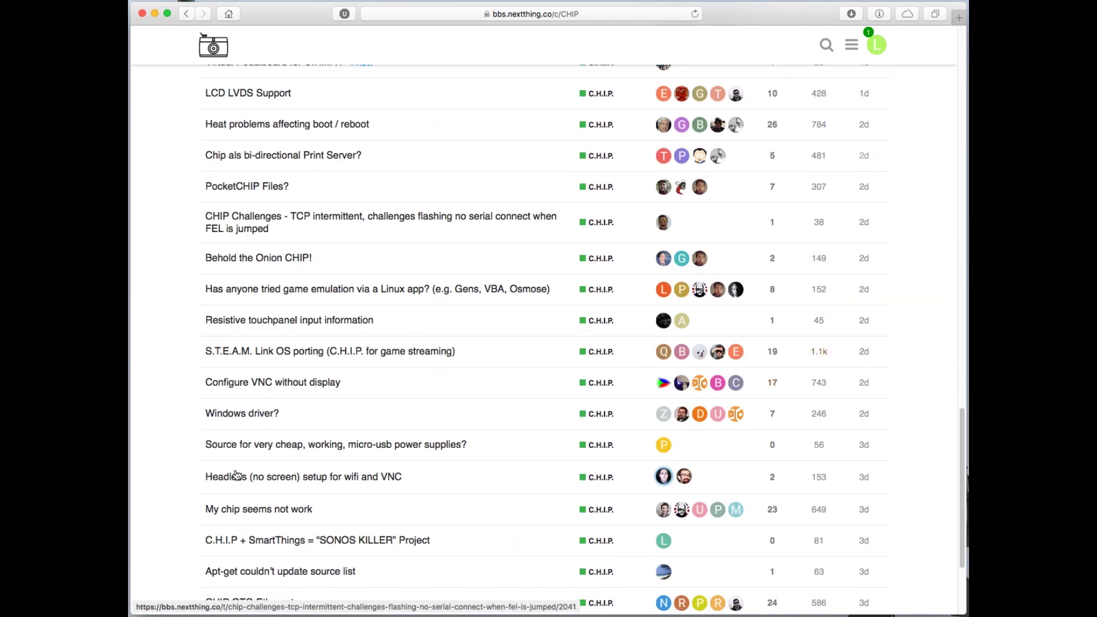
{"action": "scroll", "coordinate": [237, 475], "scroll_direction": "down", "scroll_amount": 10}
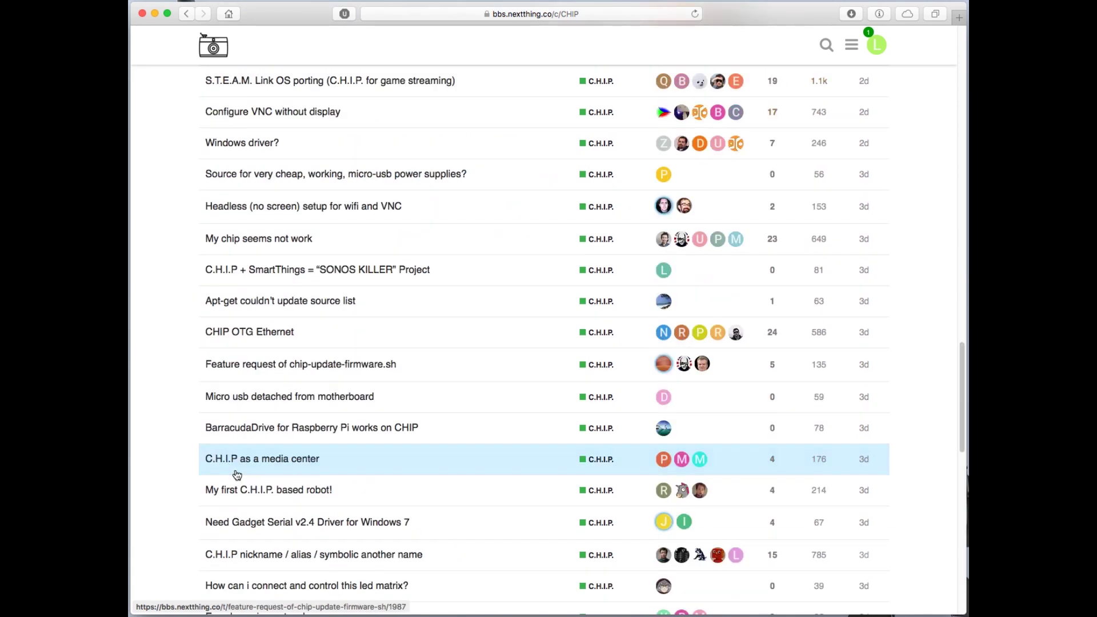
Step: Read the topic "BarracudaDrive for Raspberry Pi works on CHIP", then return to the category list and browse the older topics
{"action": "left_click", "coordinate": [325, 434]}
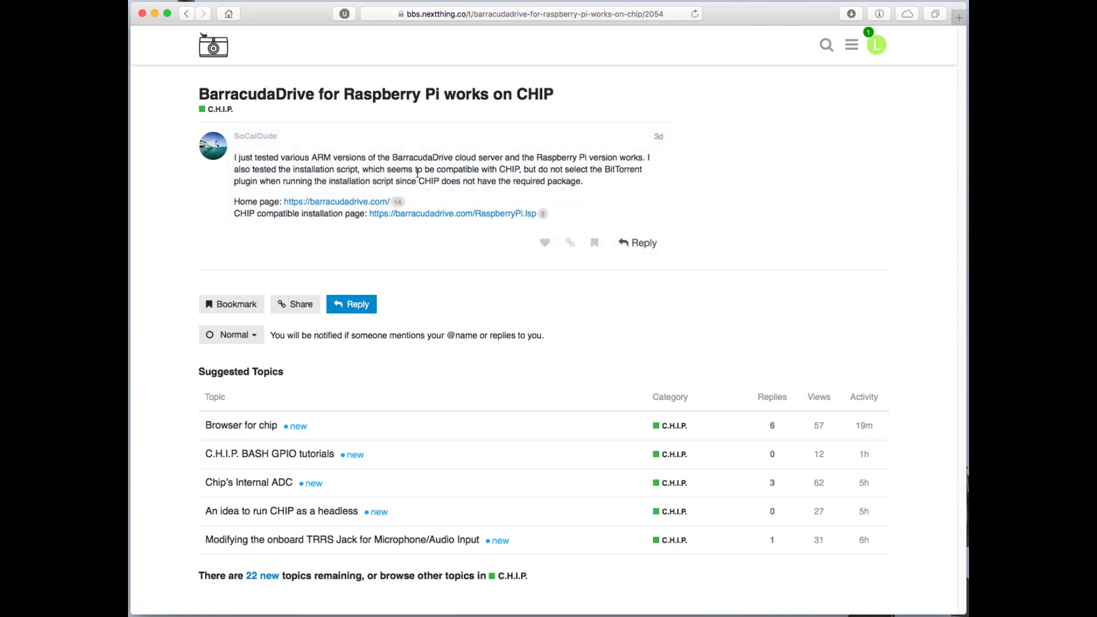
{"action": "left_click", "coordinate": [186, 14]}
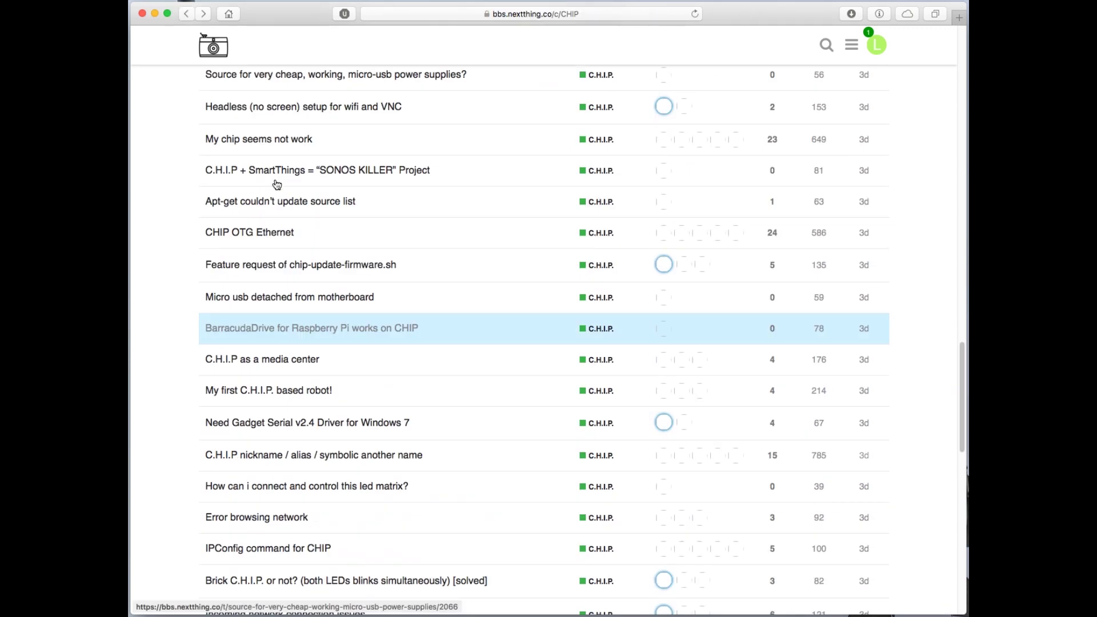
{"action": "scroll", "coordinate": [277, 184], "scroll_direction": "down", "scroll_amount": 20}
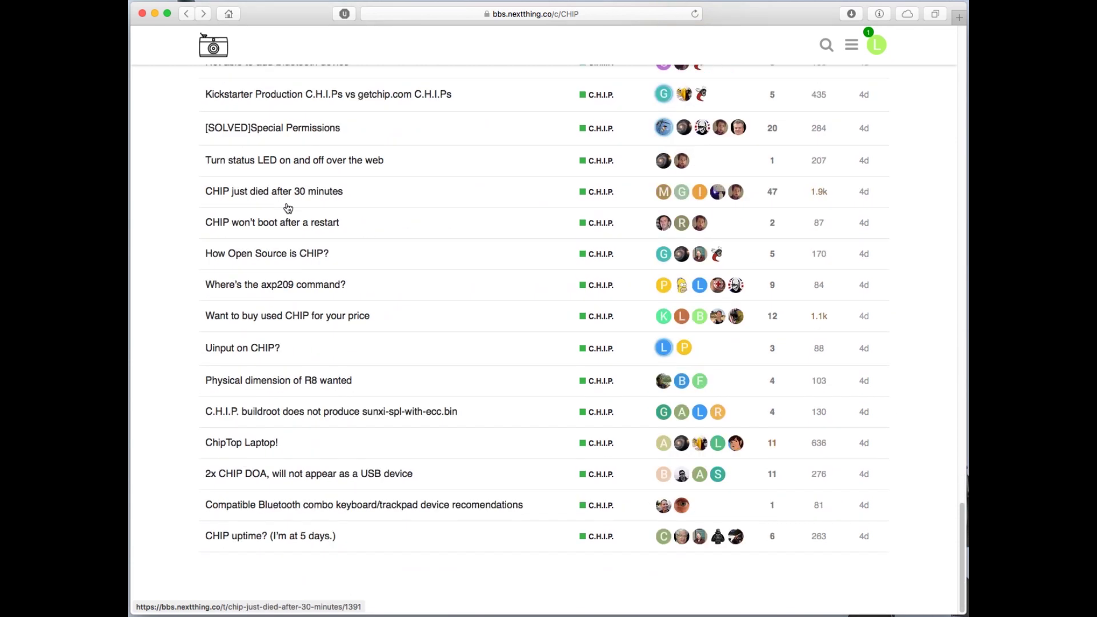